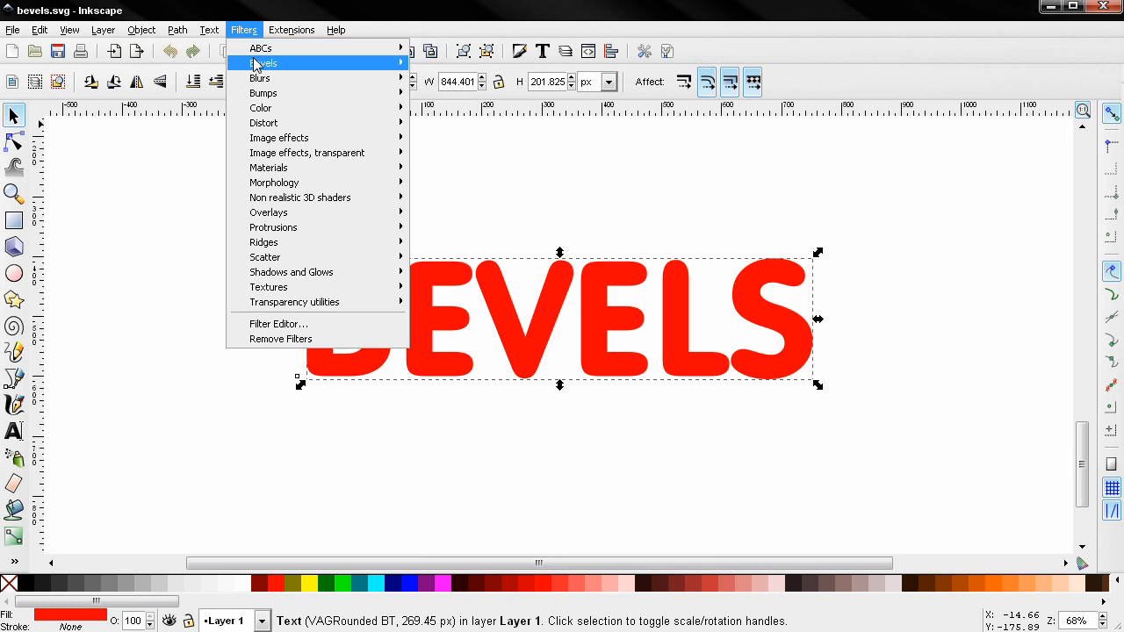
Step: Try the Bloom bevel filter on the red BEVELS text and undo it
mouse_move(254, 63)
click(445, 64)
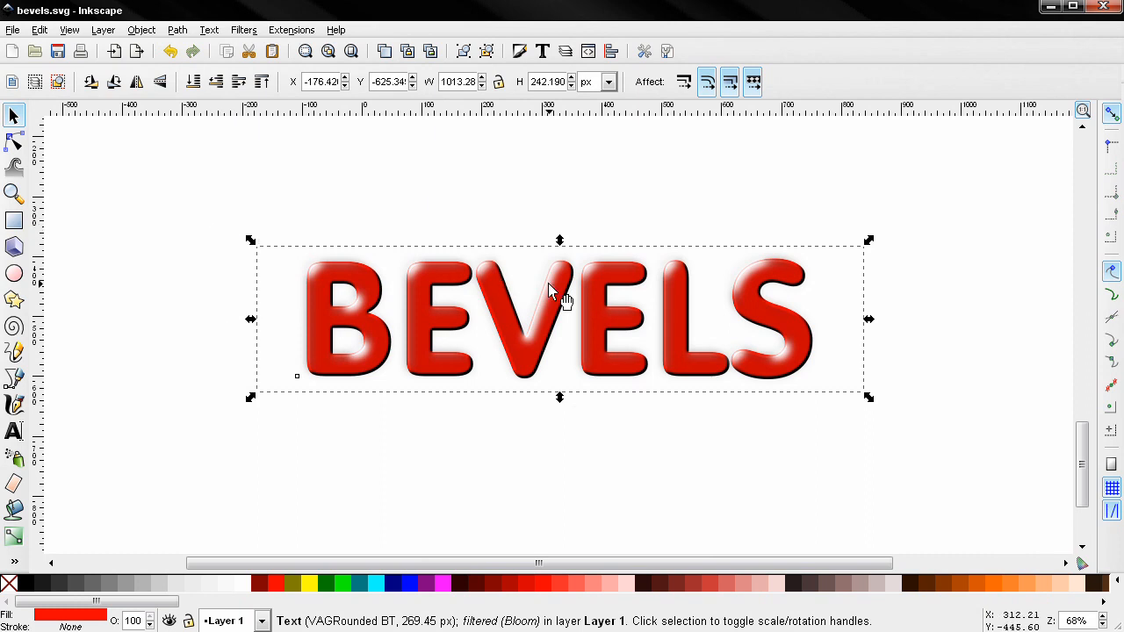
key(alt)
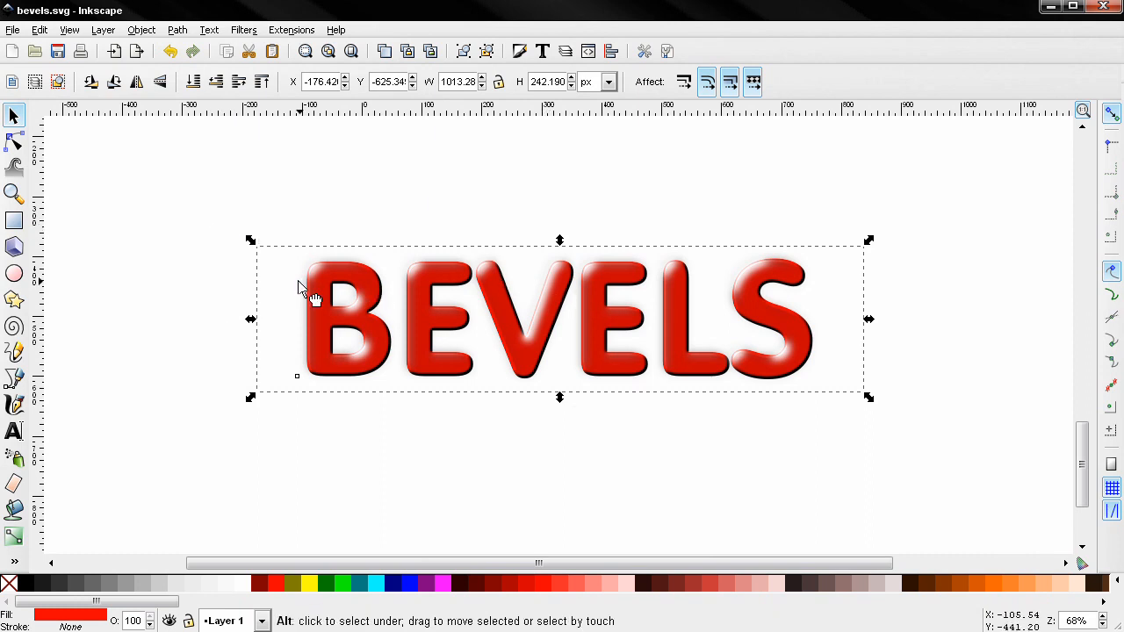
key(ctrl)
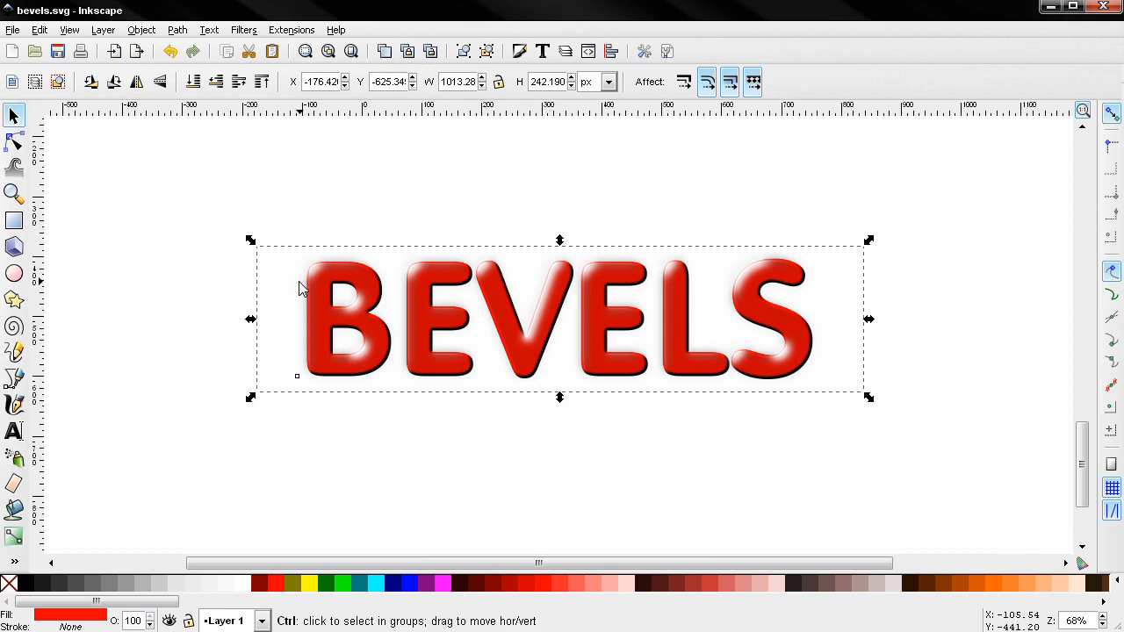
key(ctrl+z)
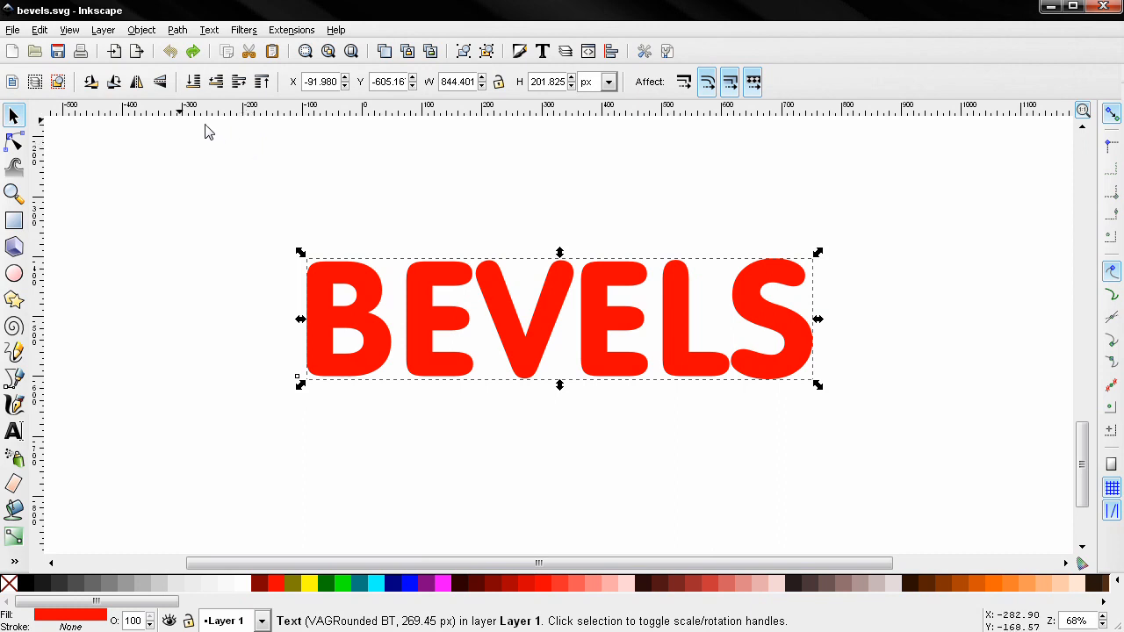
Step: Examine the Gaussian blur and filter effects display quality options in the Filters preferences and close the preferences
click(14, 32)
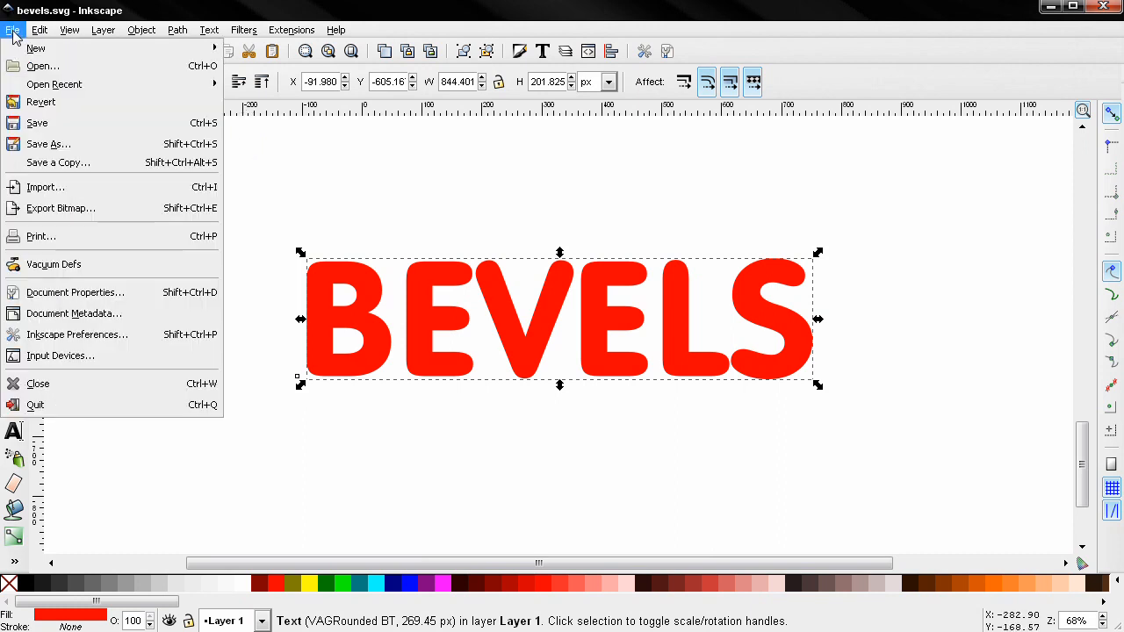
click(101, 339)
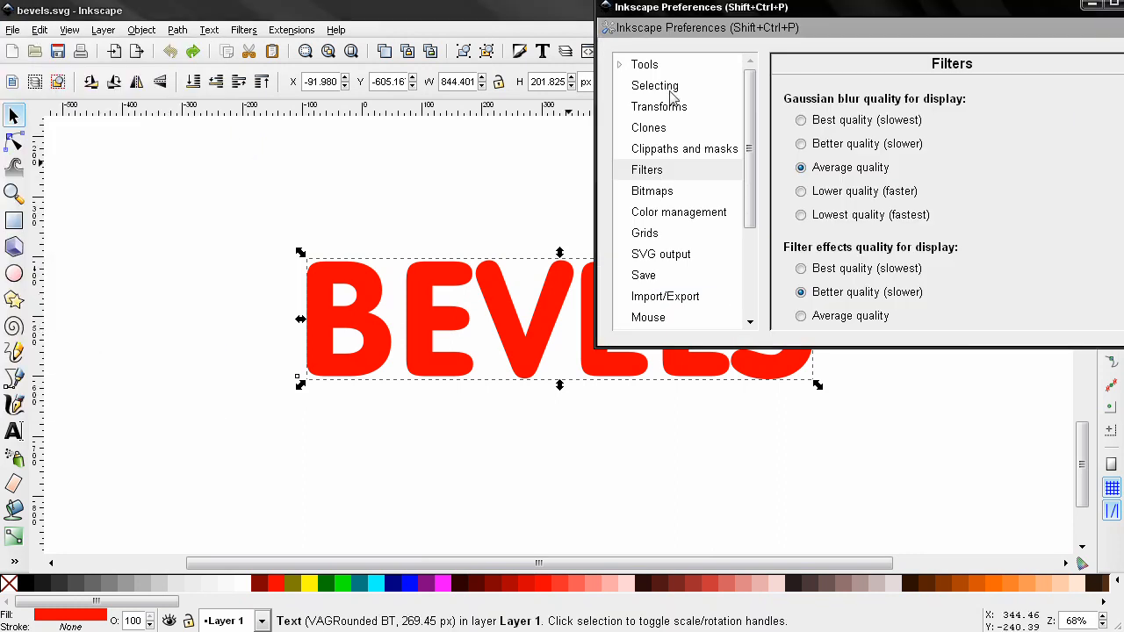
drag(788, 7, 752, 49)
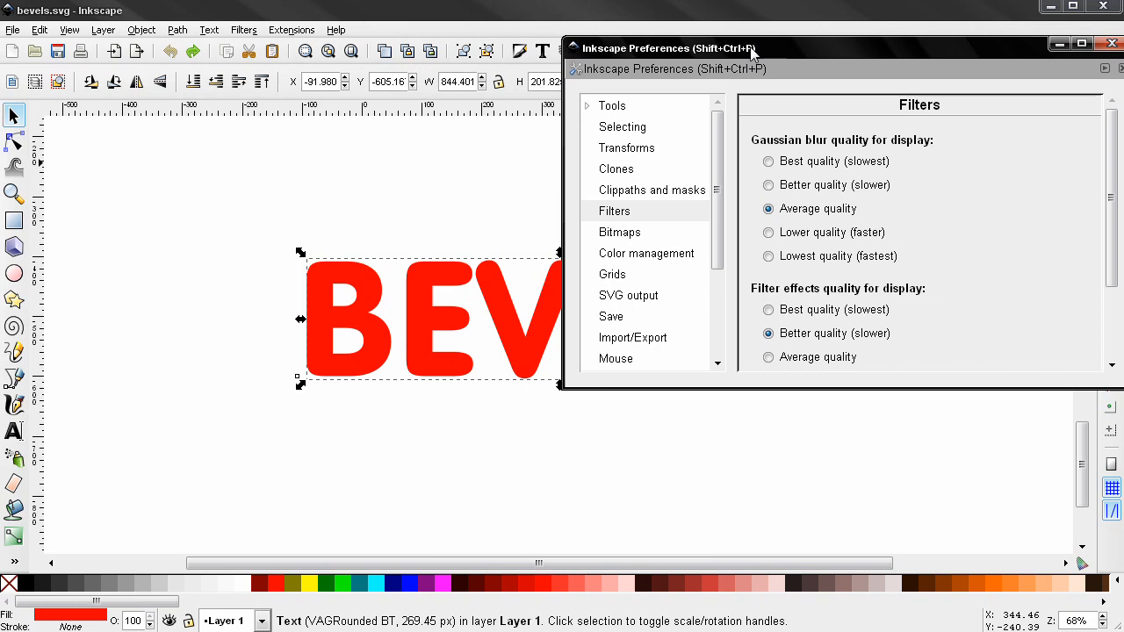
click(616, 215)
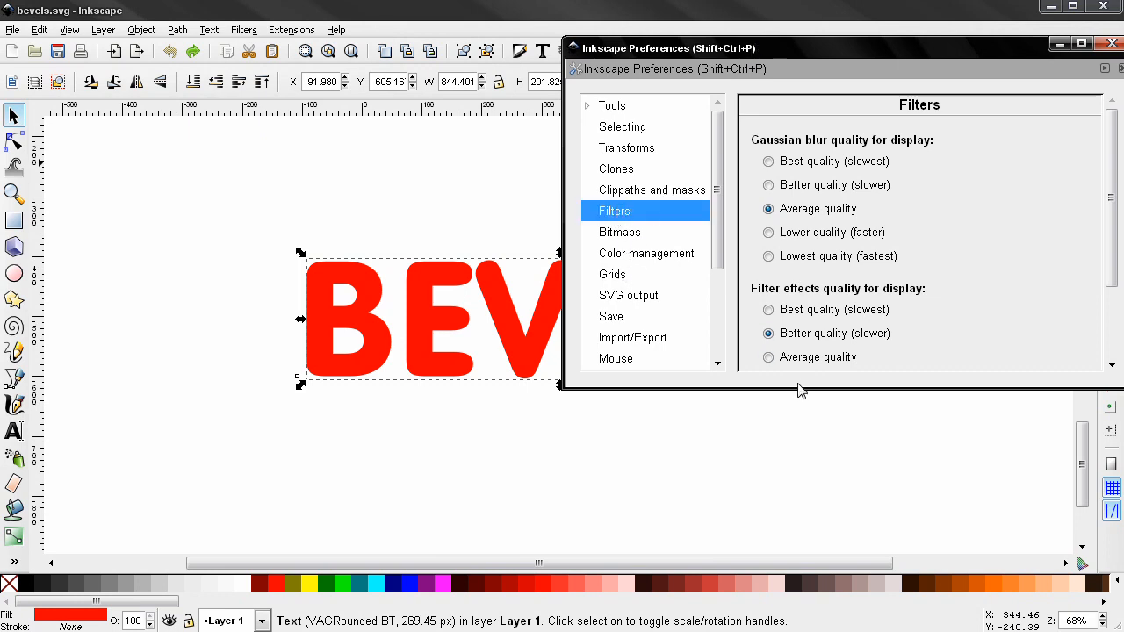
drag(797, 386, 795, 456)
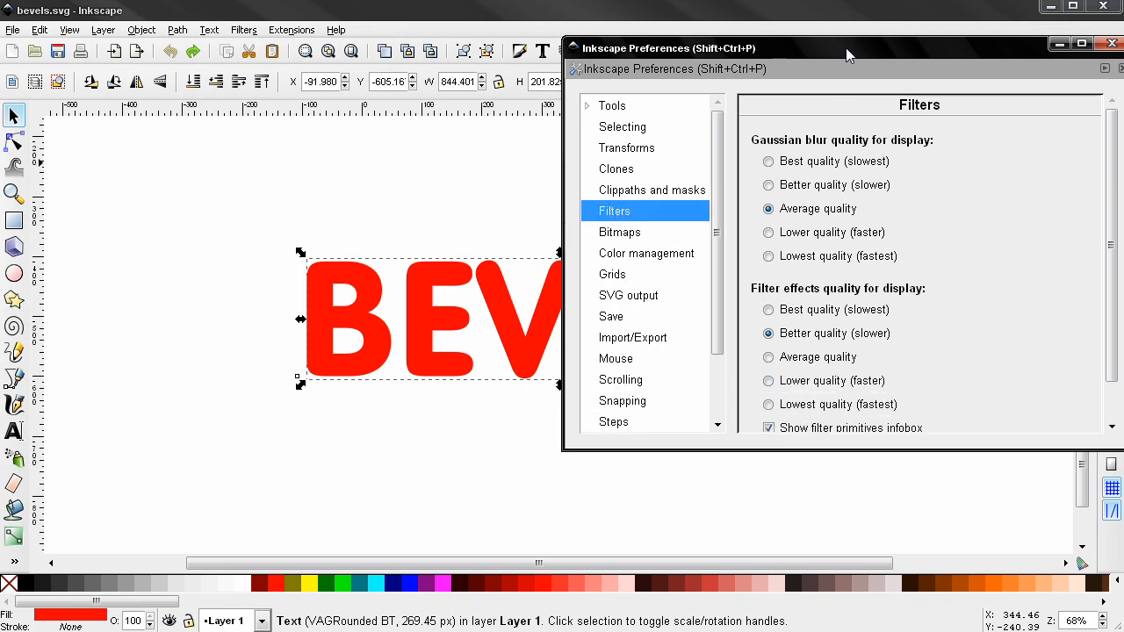
drag(846, 47, 761, 69)
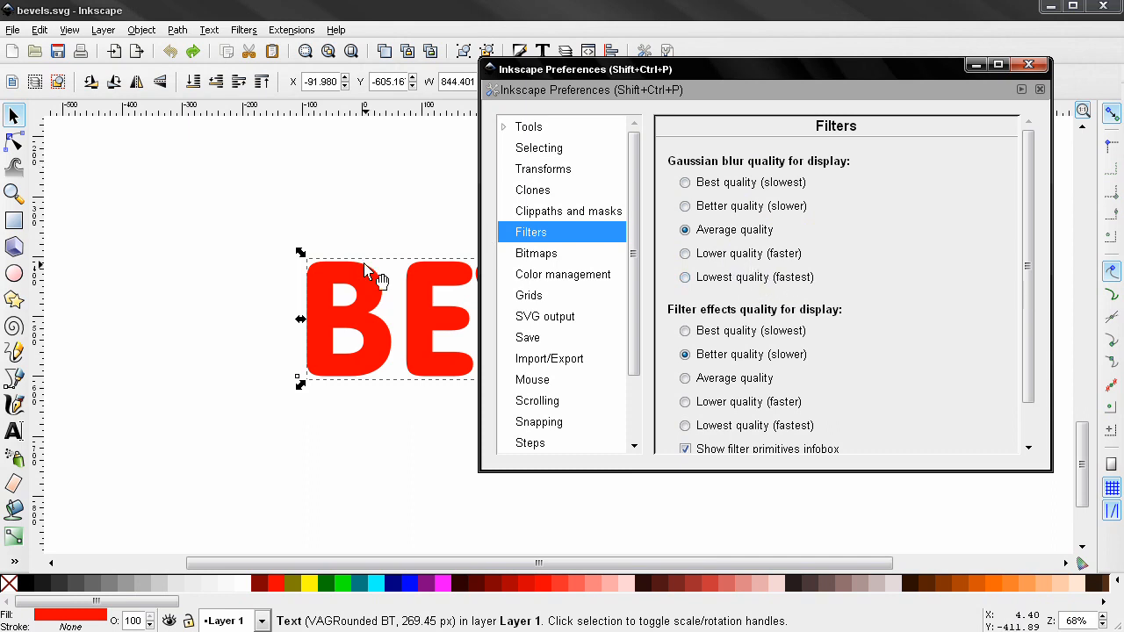
drag(722, 74, 775, 76)
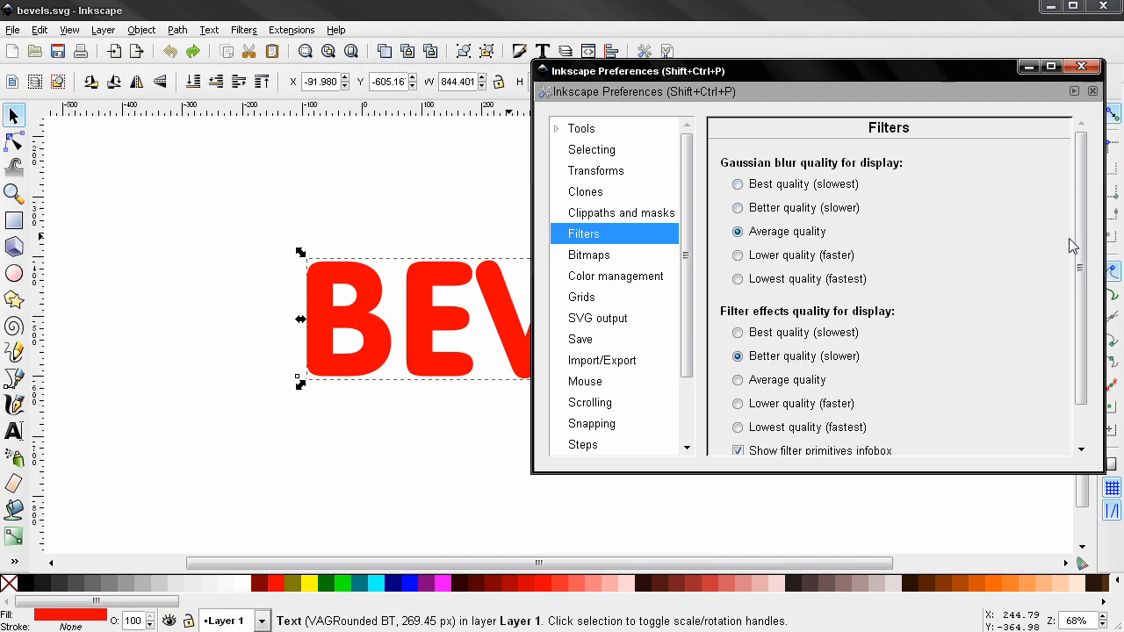
mouse_move(1078, 243)
mouse_down()
mouse_move(1080, 272)
mouse_move(1083, 245)
mouse_up()
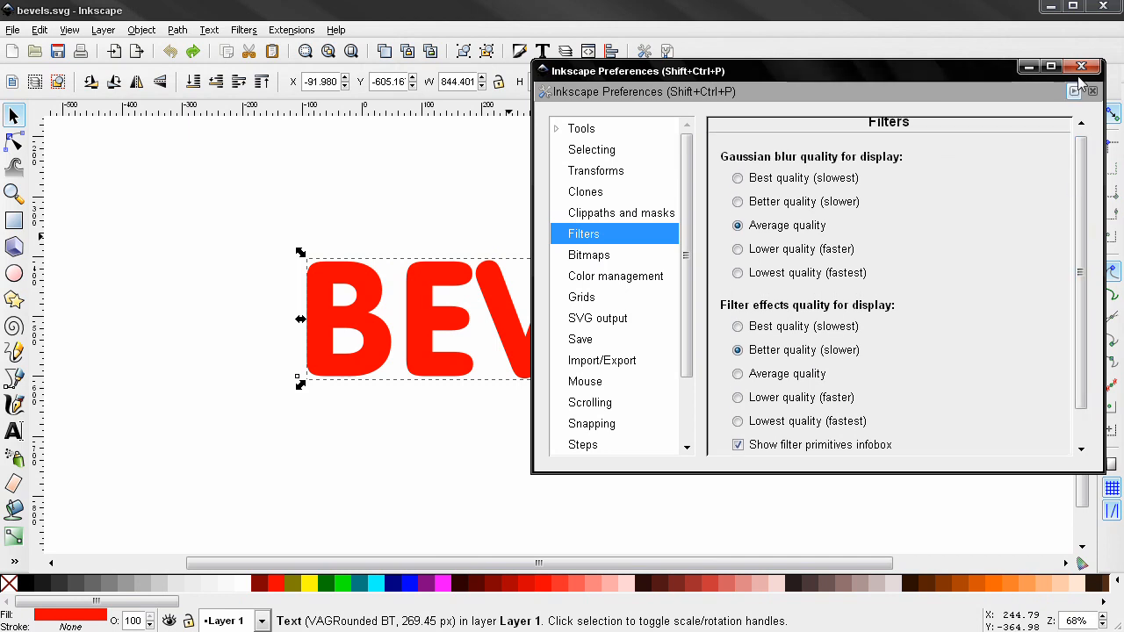
click(1081, 66)
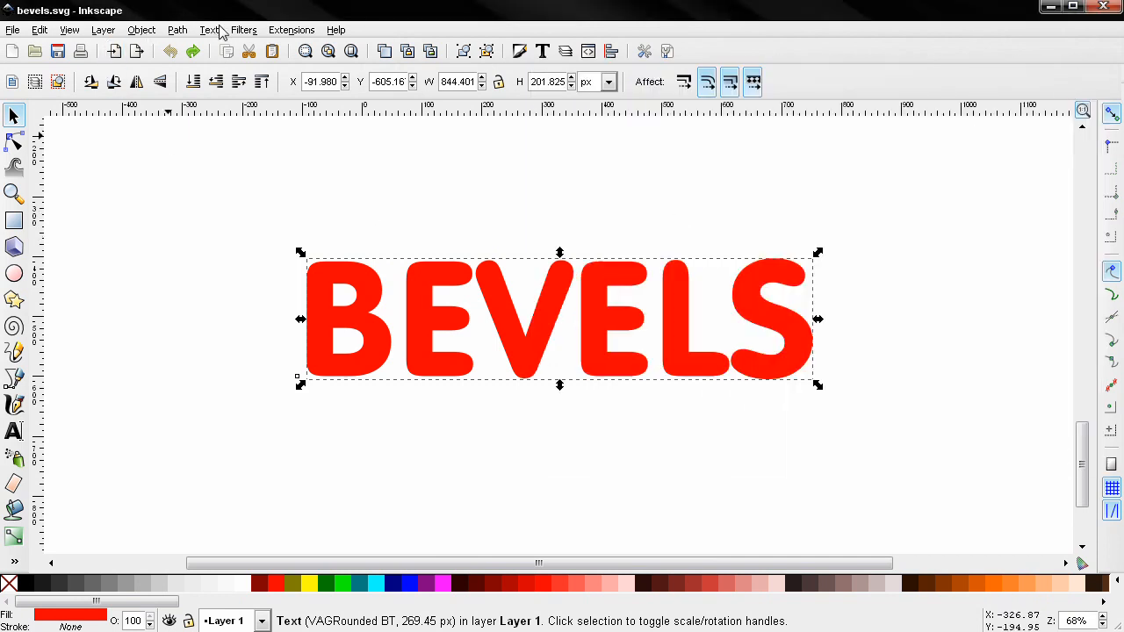
Step: Try the Bright metal bevel filter on the BEVELS text and undo it
click(243, 29)
mouse_move(268, 64)
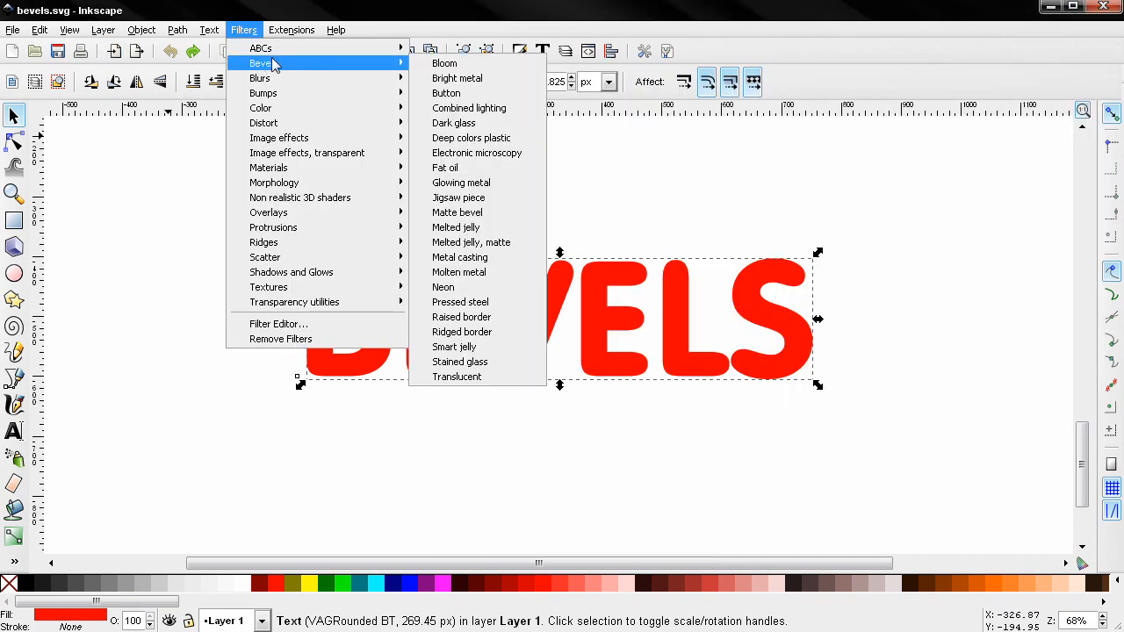
click(456, 79)
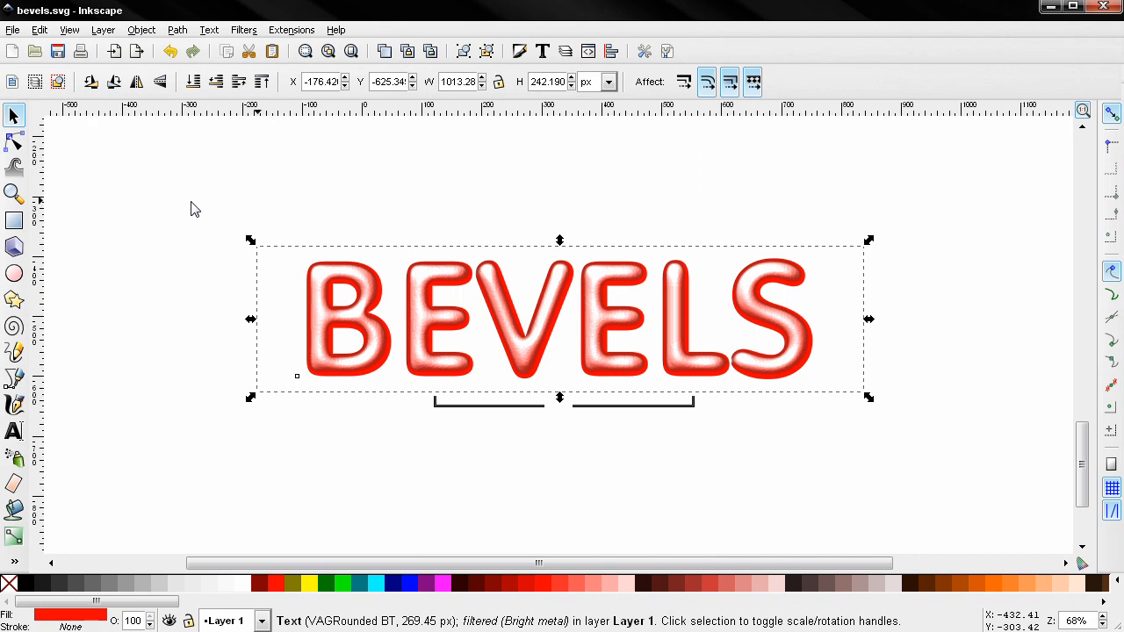
key(ctrl+z)
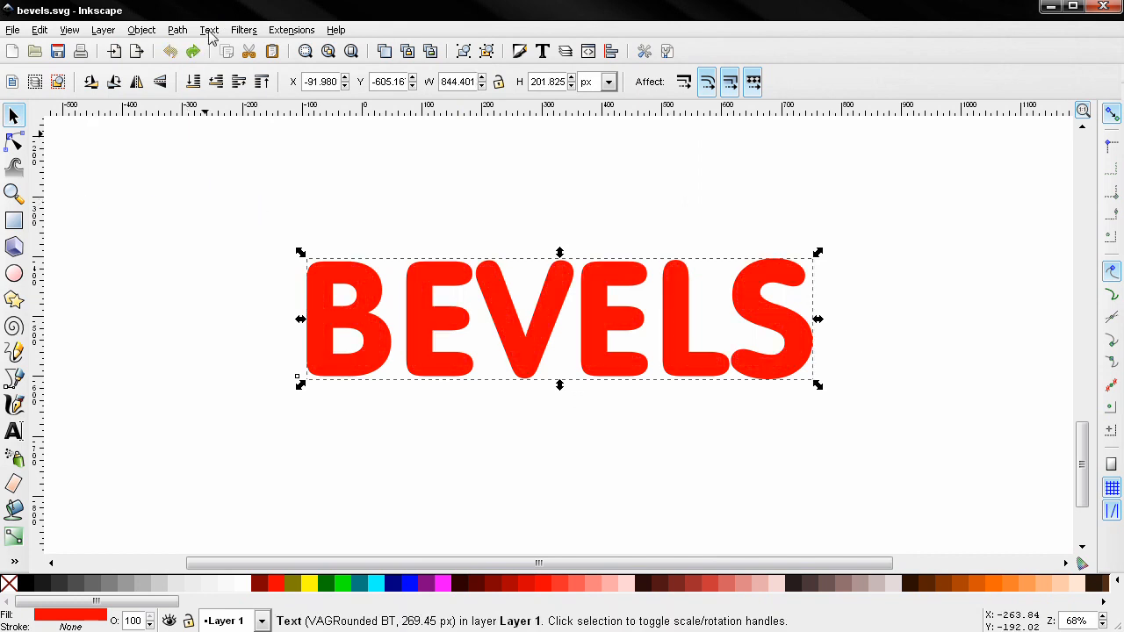
Step: Try the Button bevel filter on the BEVELS text and undo it
click(243, 30)
mouse_move(249, 63)
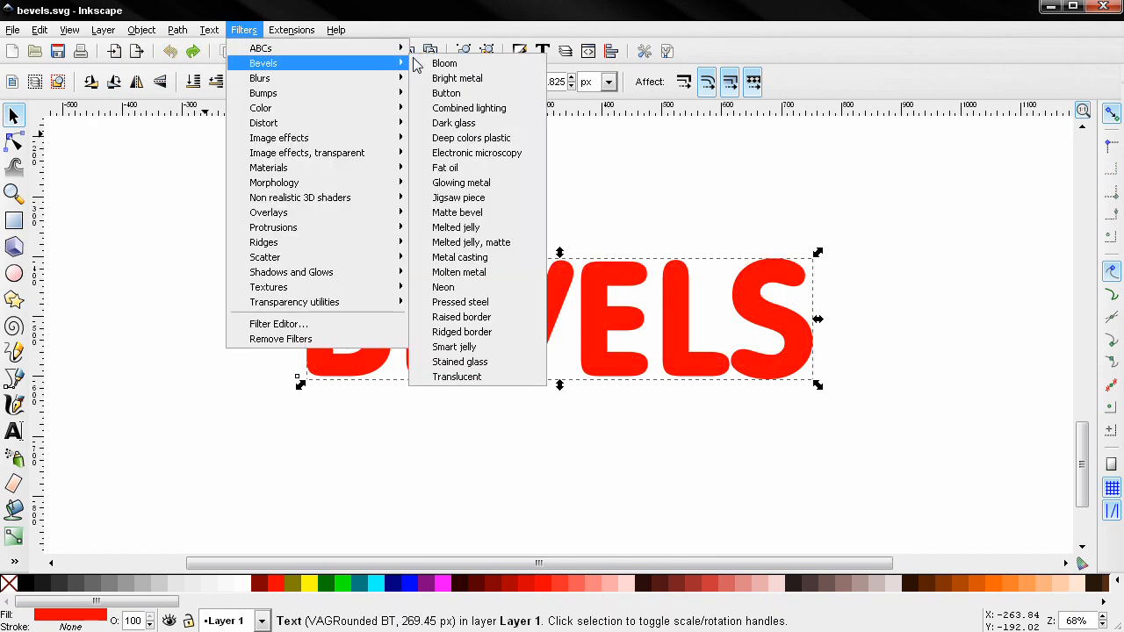
click(474, 95)
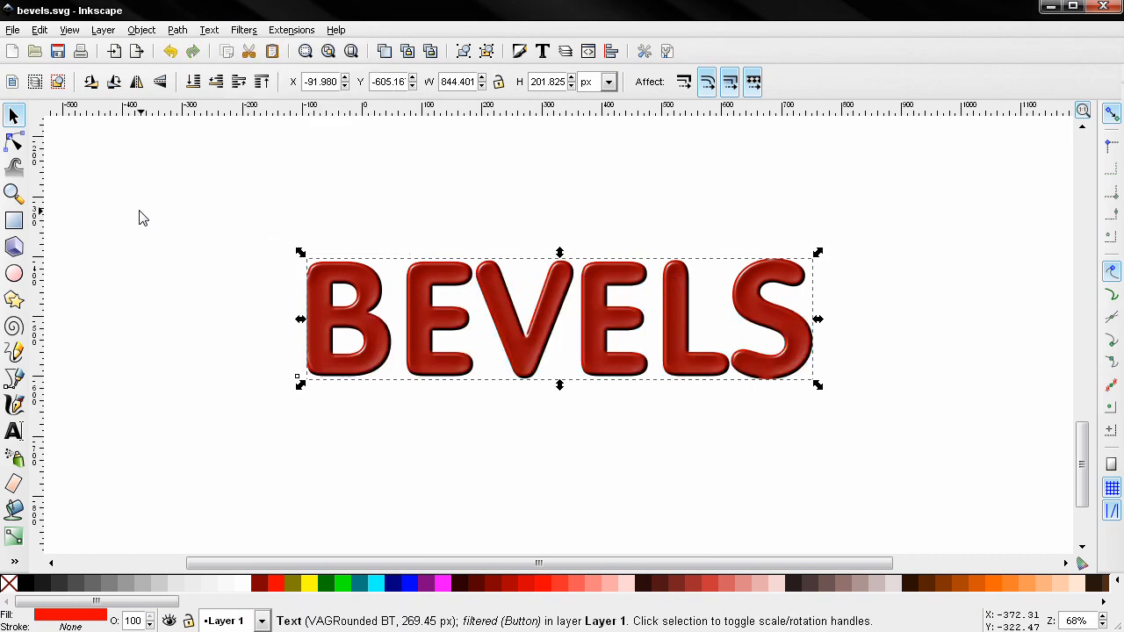
key(ctrl+z)
Step: Try the Combined lighting bevel filter on the BEVELS text and undo it
click(244, 31)
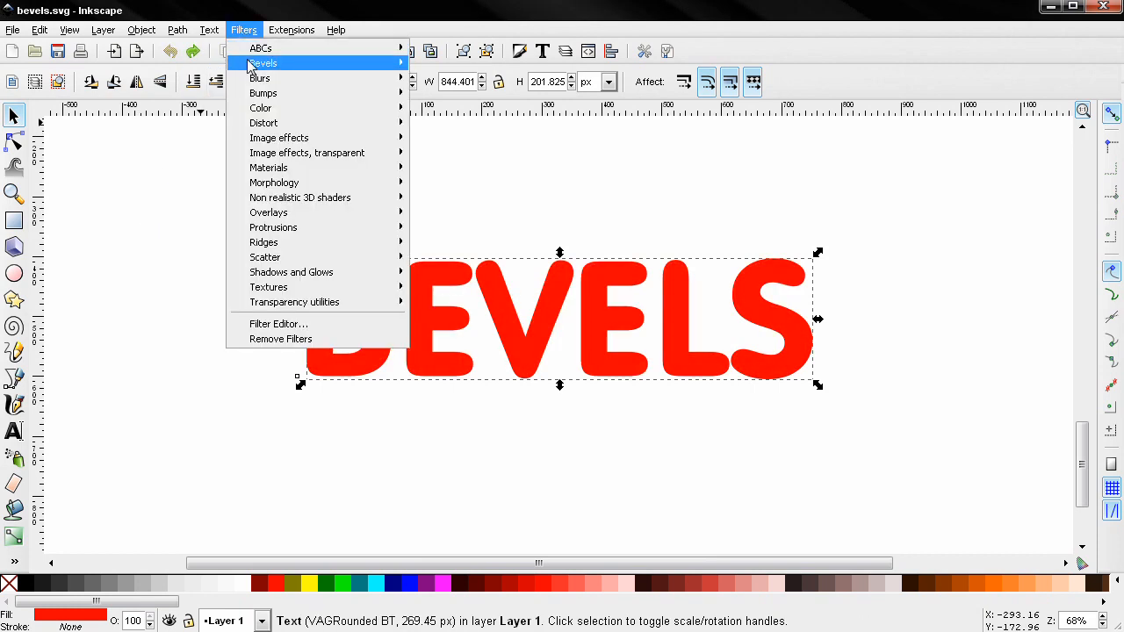
mouse_move(255, 65)
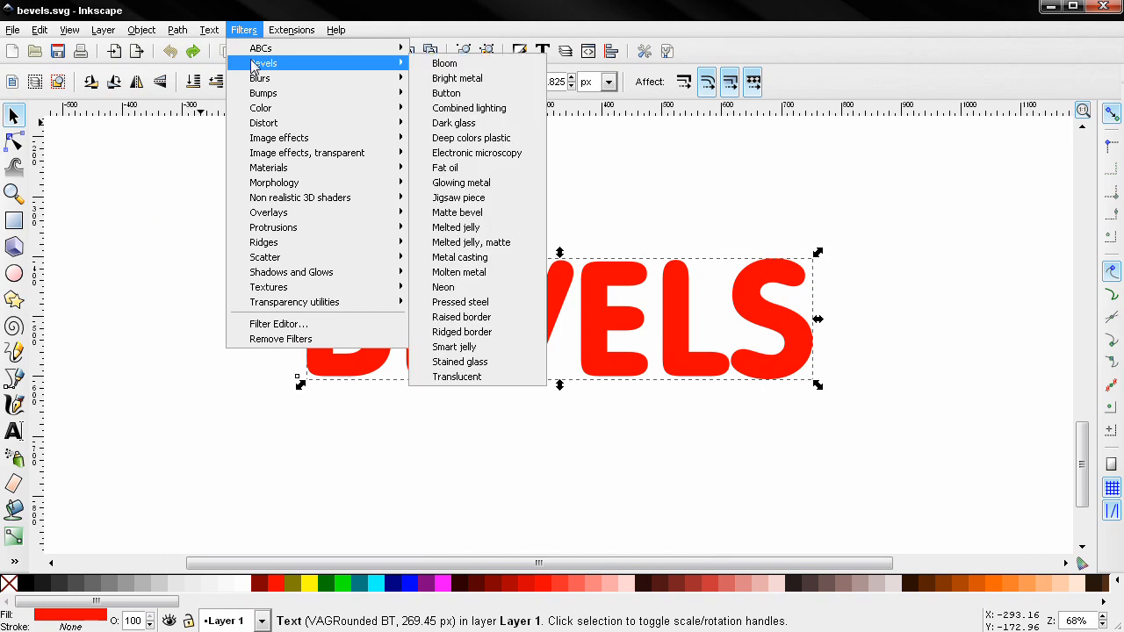
click(464, 108)
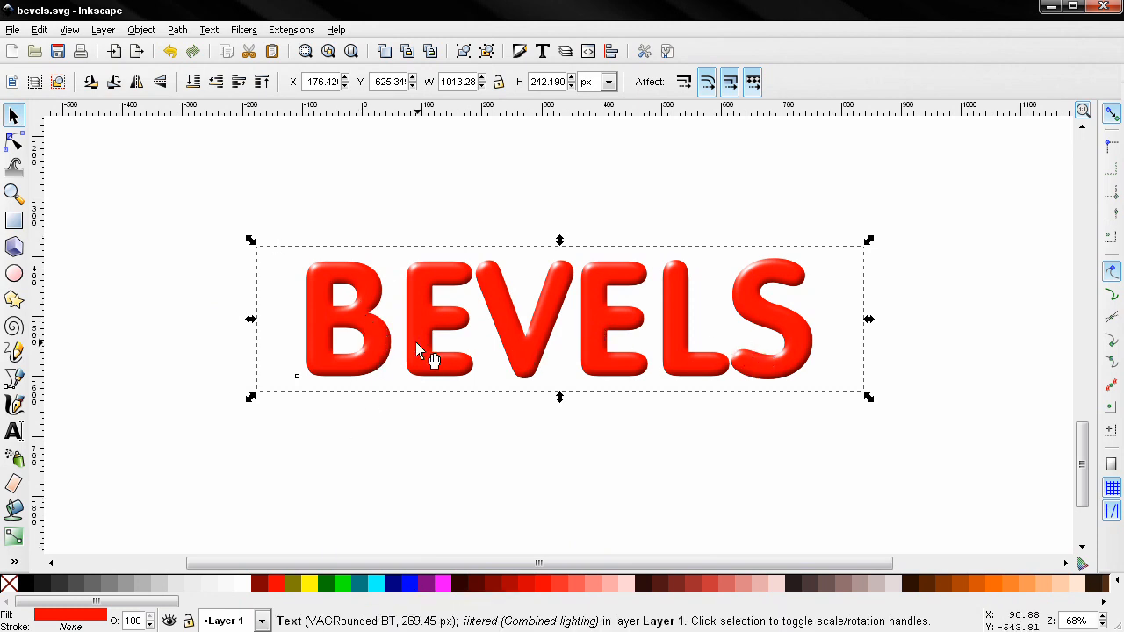
key(ctrl)
key(ctrl+z)
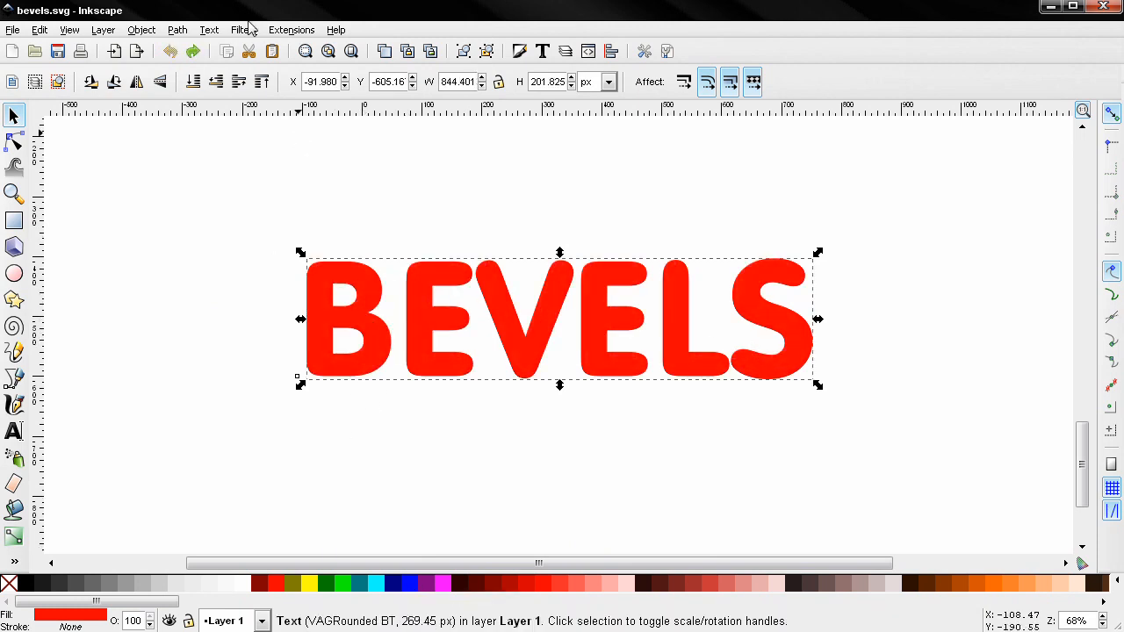
Step: Try the Dark glass bevel filter on the BEVELS text and undo it
click(242, 30)
mouse_move(301, 65)
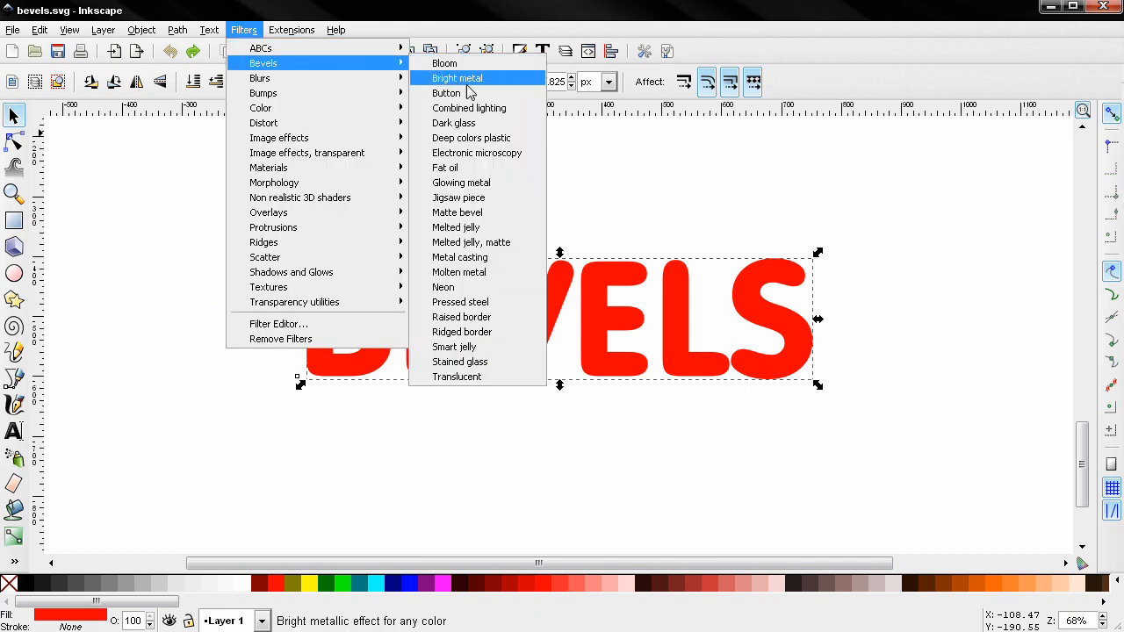
click(475, 124)
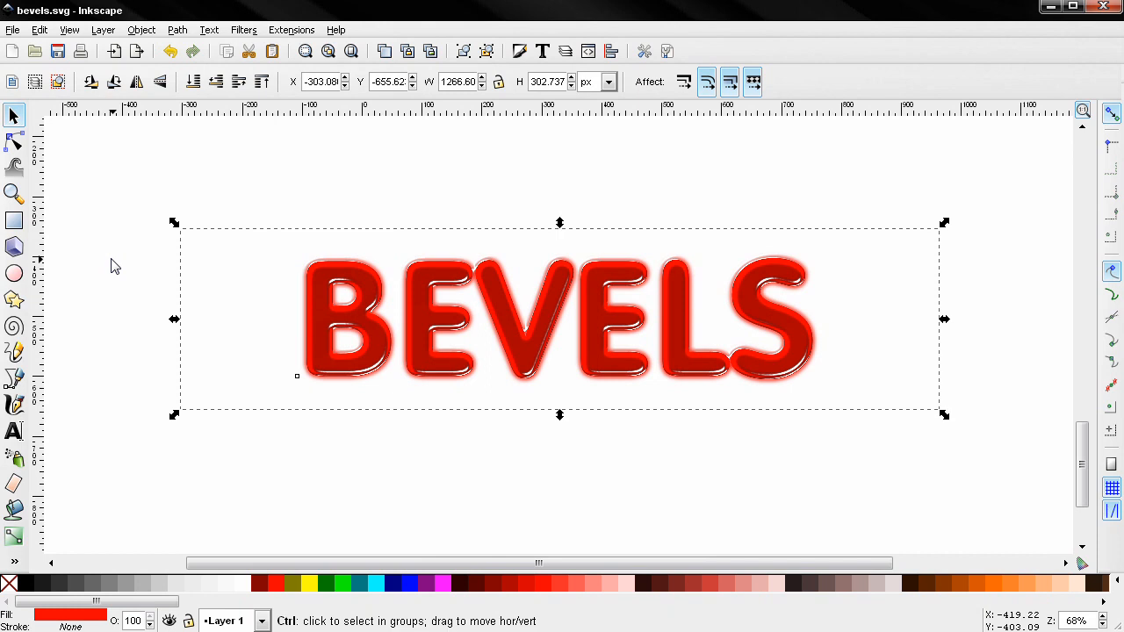
key(ctrl+z)
Step: Try the Deep colors plastic bevel filter on the BEVELS text and undo it
click(242, 29)
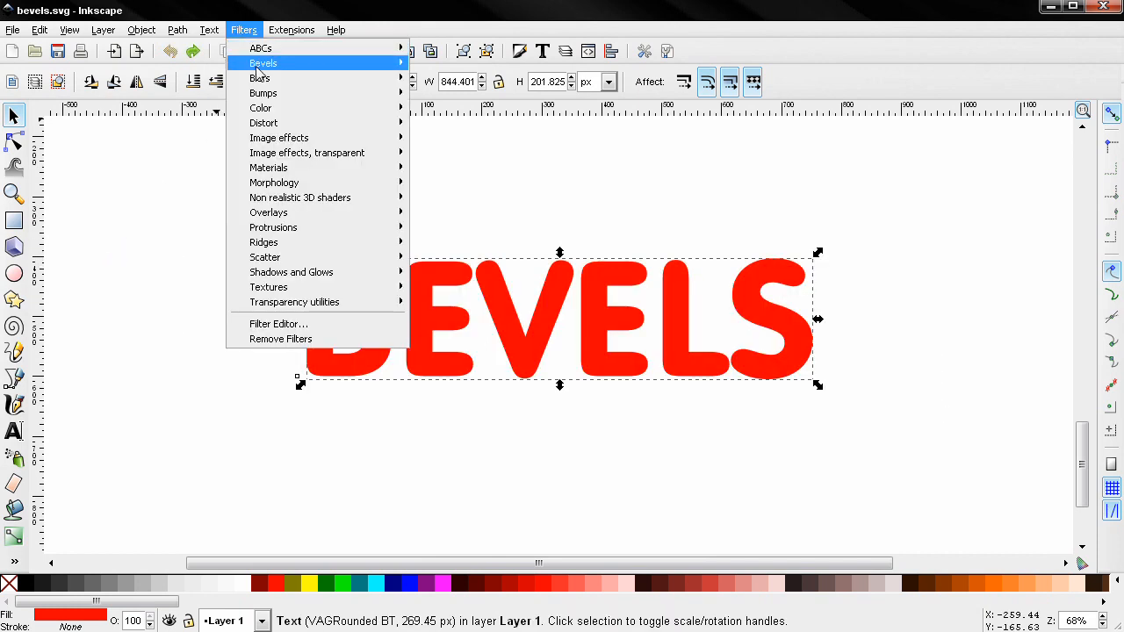
mouse_move(351, 63)
click(479, 140)
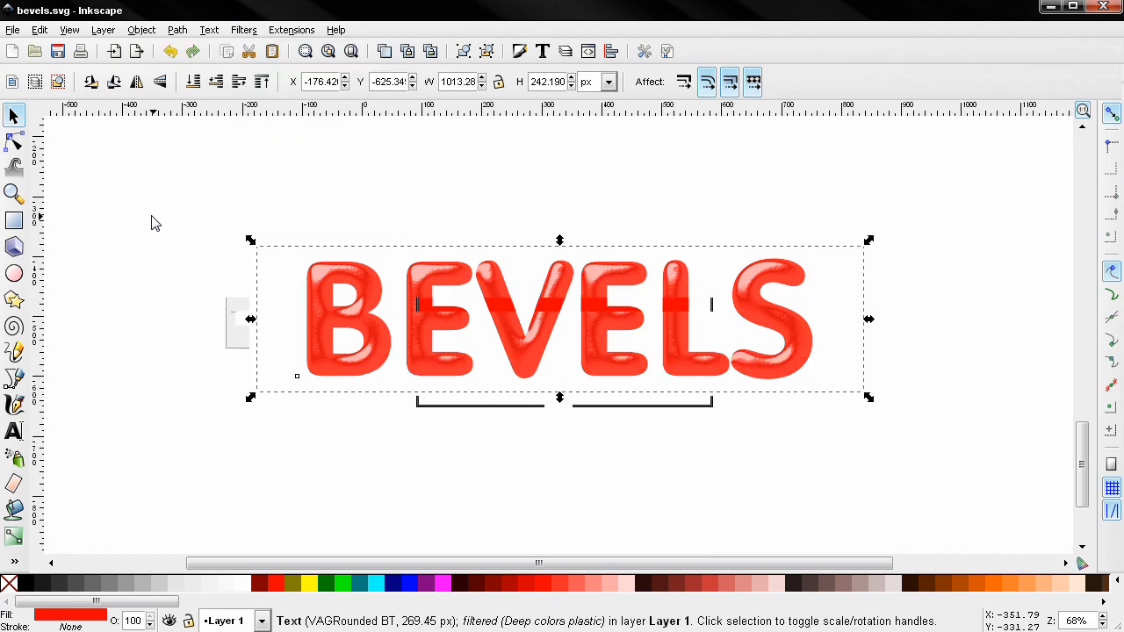
key(ctrl)
key(ctrl+z)
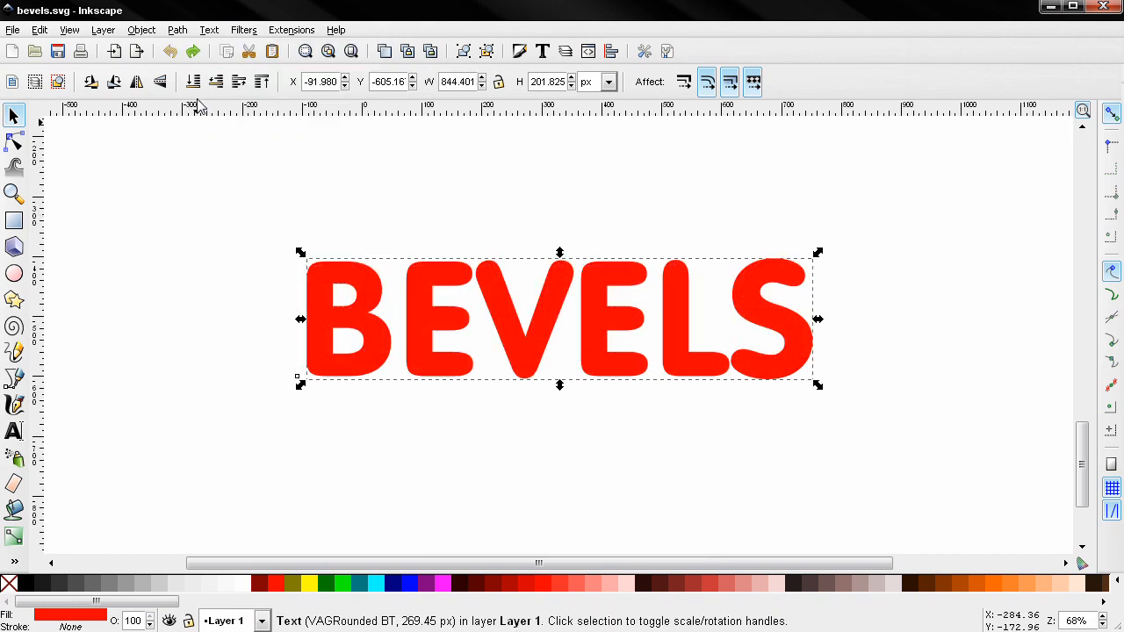
Step: Try the Electronic microscopy bevel filter on the BEVELS text and undo it
click(250, 32)
mouse_move(285, 65)
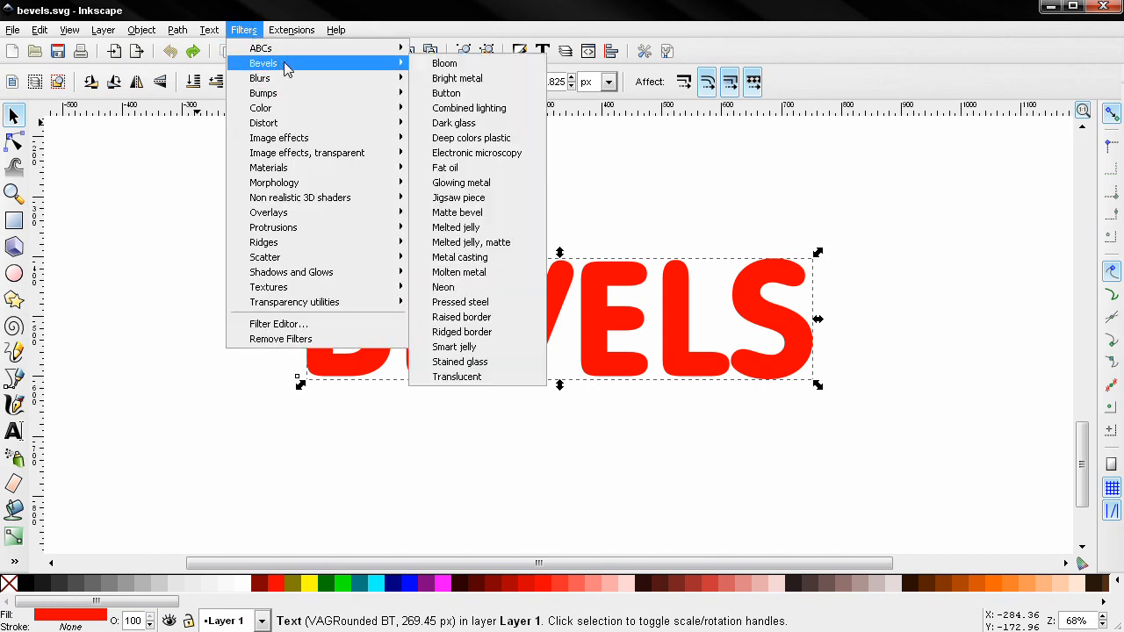
click(468, 157)
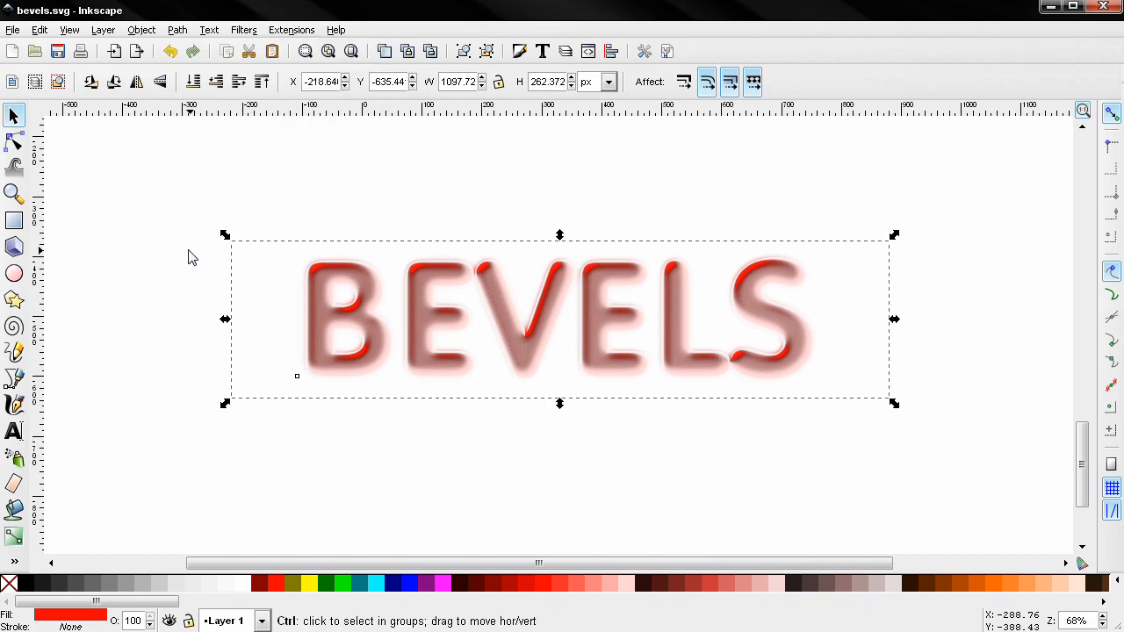
key(ctrl+z)
Step: Try the Fat oil bevel filter on the BEVELS text and undo it
click(244, 31)
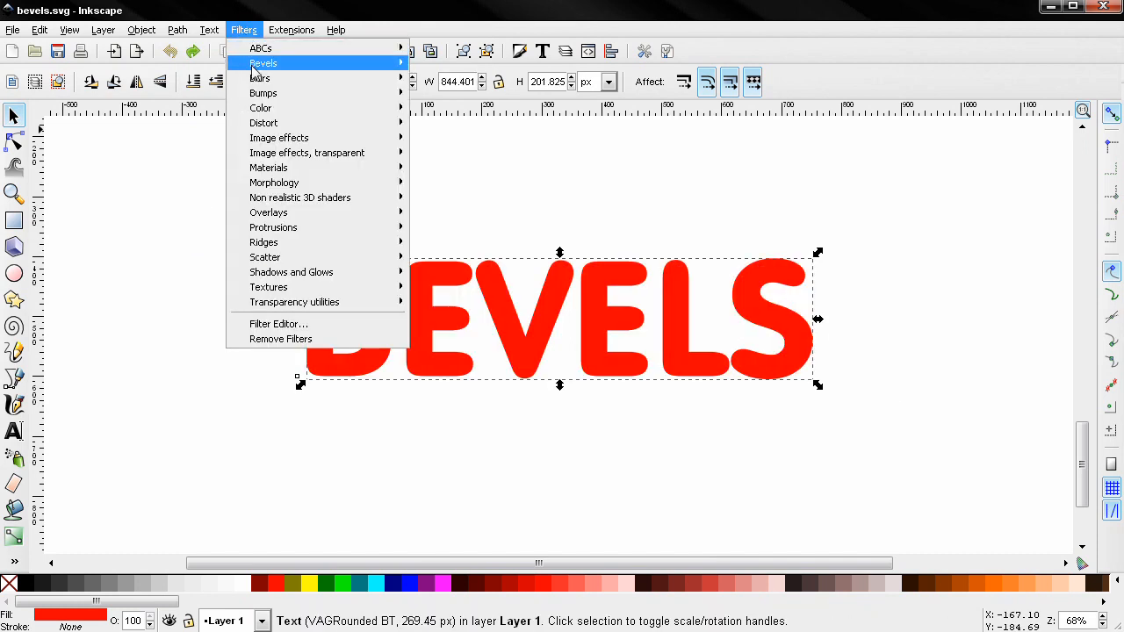
mouse_move(391, 66)
click(458, 168)
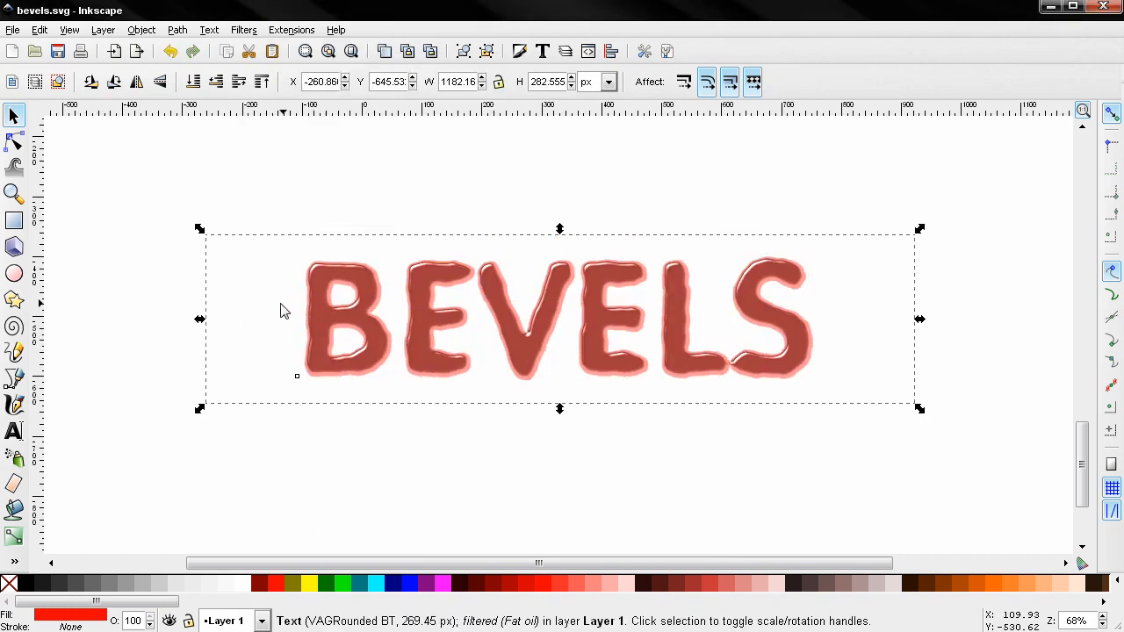
key(ctrl+z)
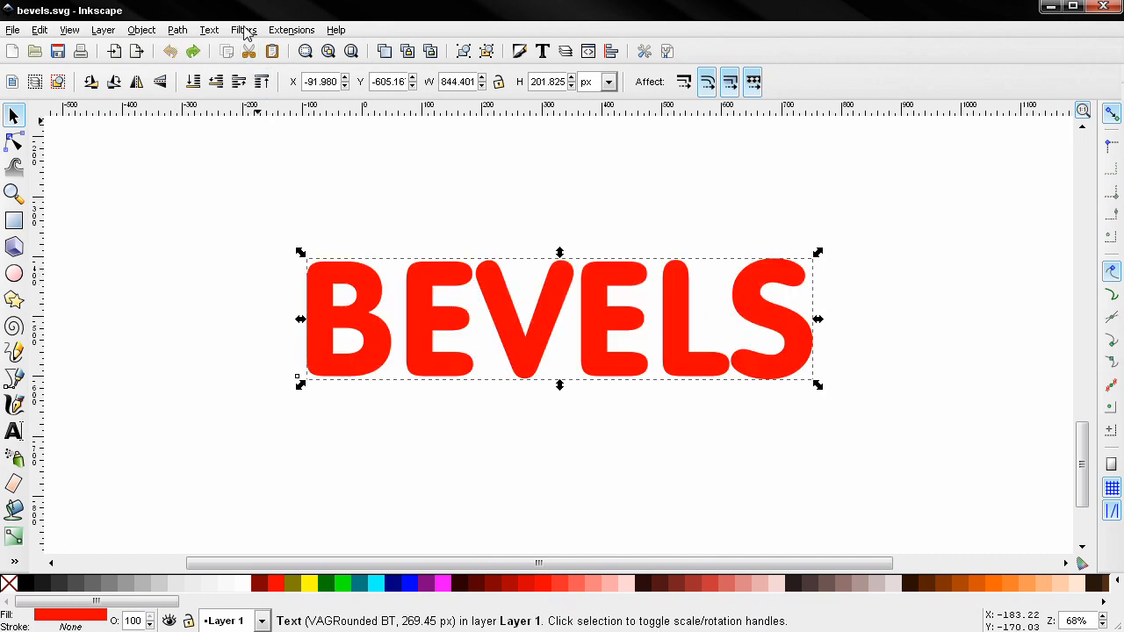
Step: Try the Glowing metal bevel filter on the BEVELS text and undo it
click(243, 30)
mouse_move(266, 70)
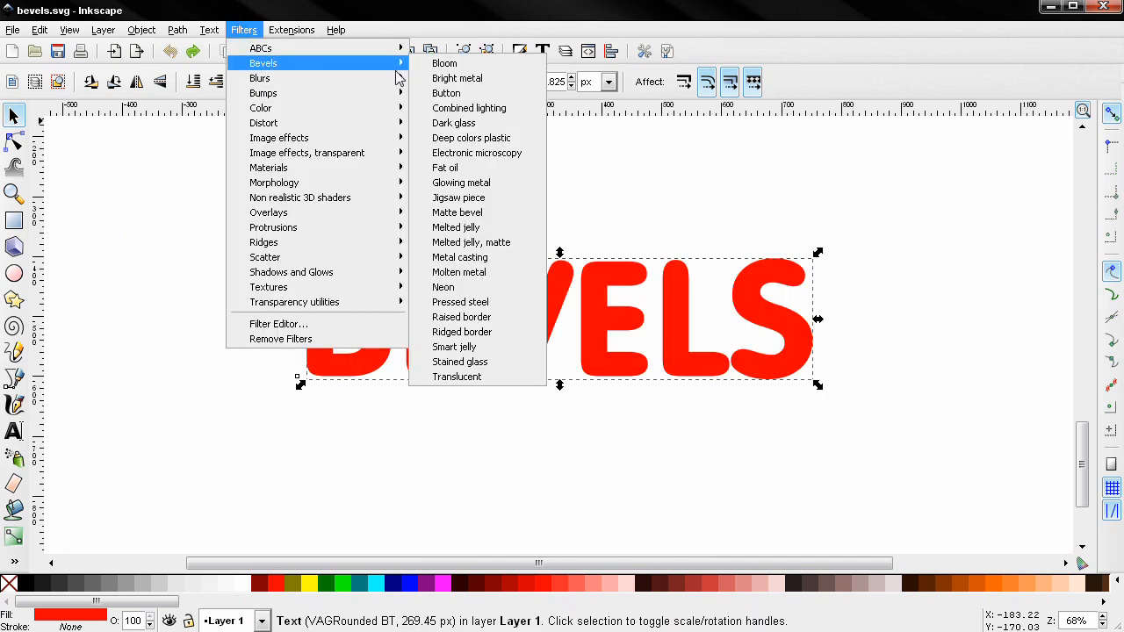
click(476, 185)
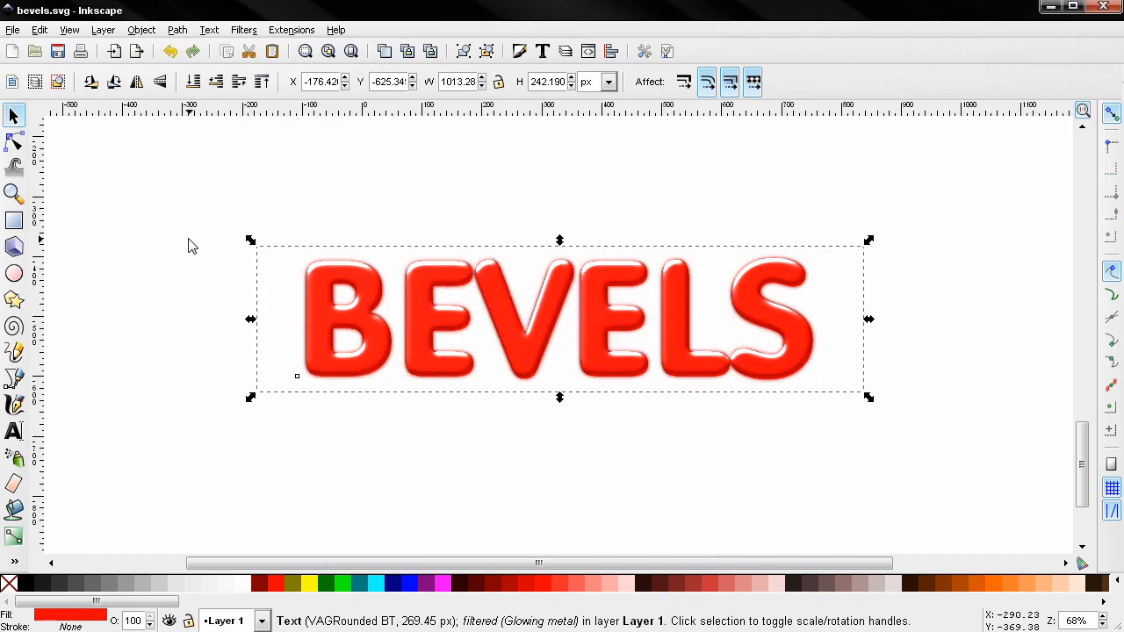
key(ctrl+z)
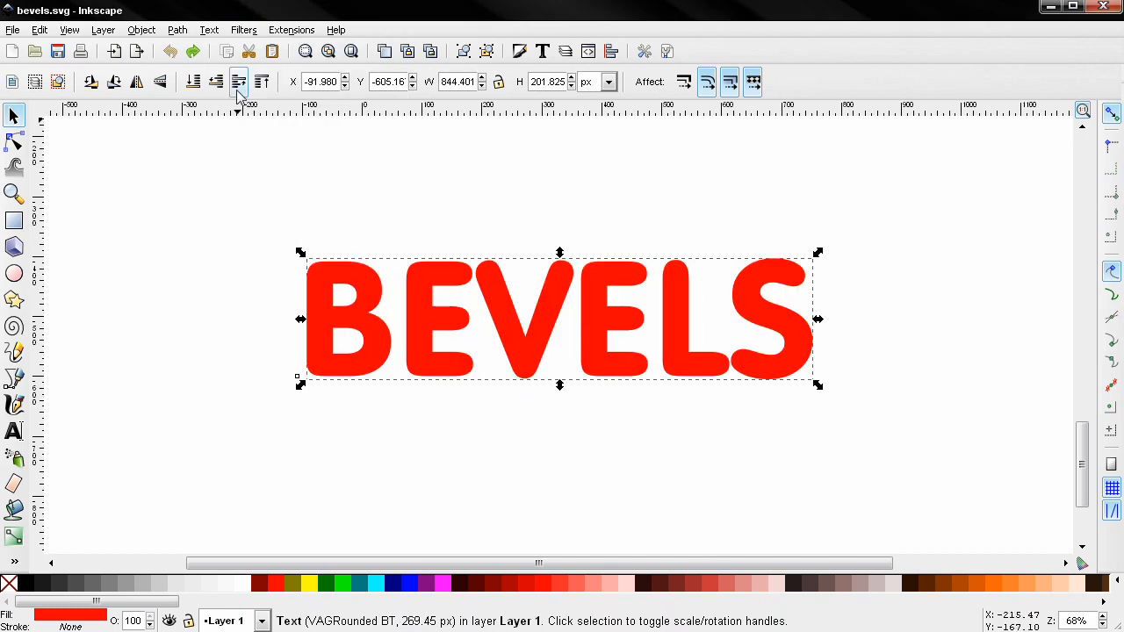
Step: Try the Jigsaw piece bevel filter on the BEVELS text and undo it
click(243, 30)
mouse_move(304, 66)
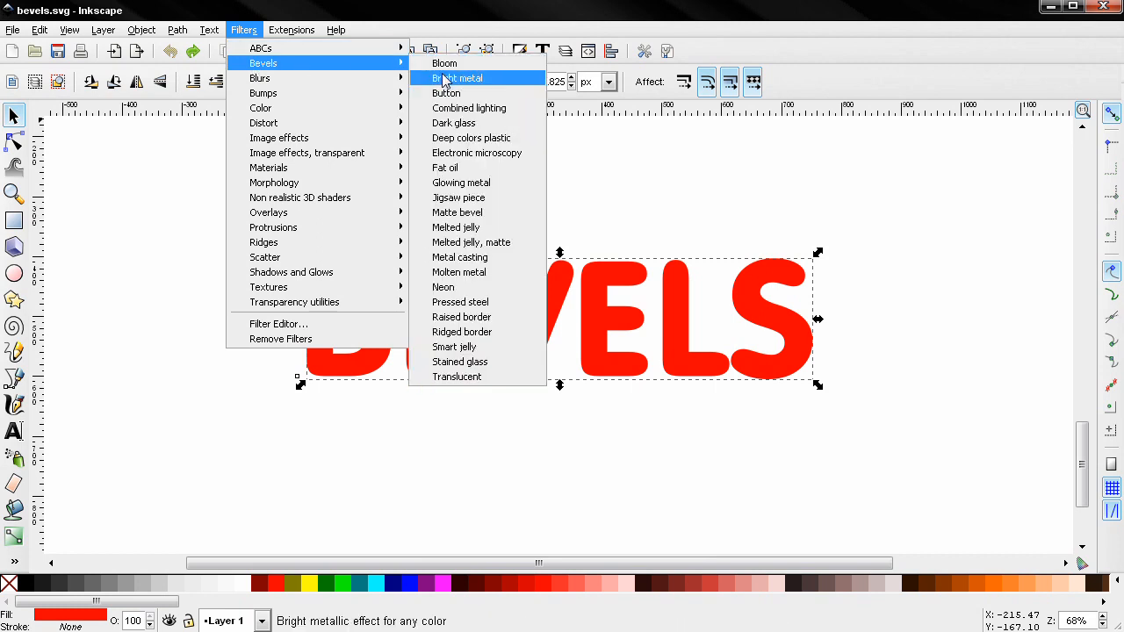
click(462, 200)
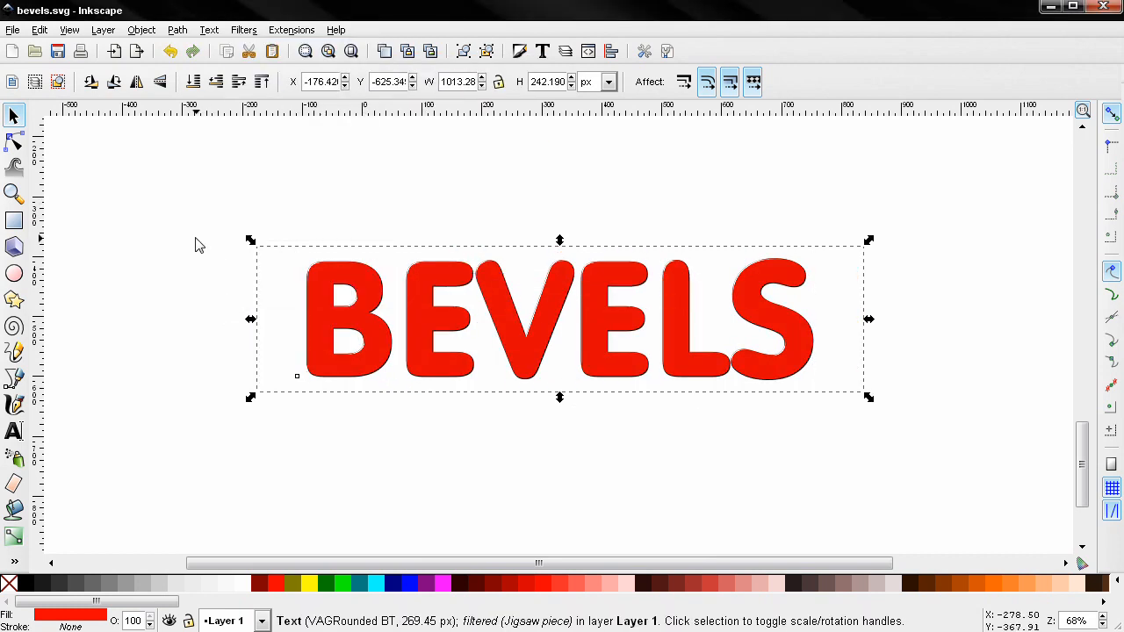
key(ctrl+z)
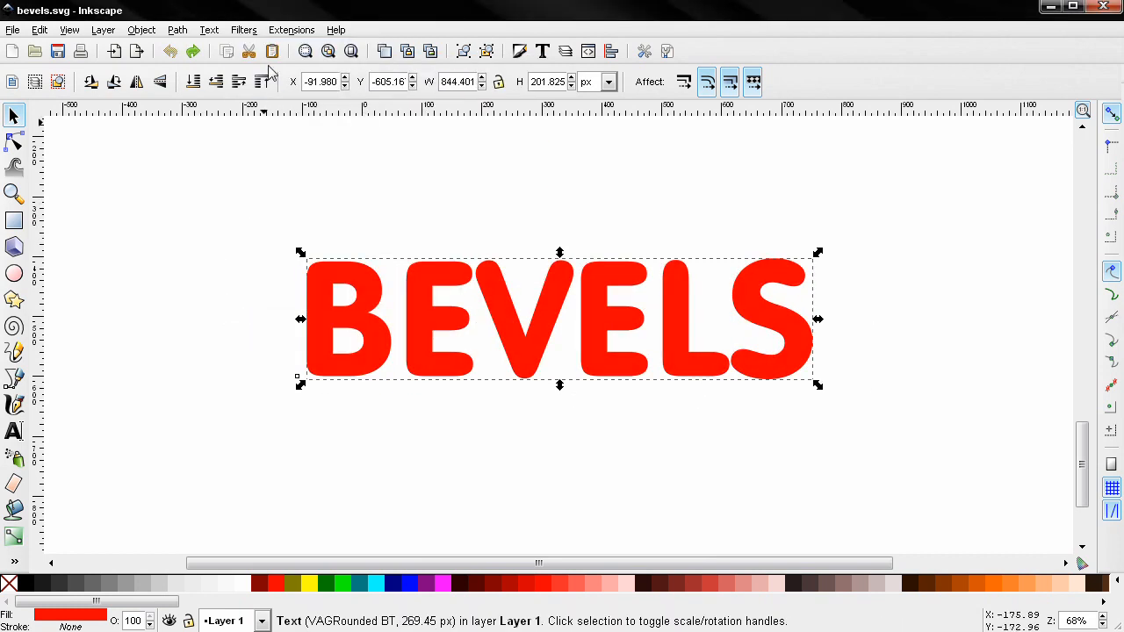
Step: Try the Matte bevel filter on the BEVELS text and undo it
click(243, 29)
mouse_move(274, 67)
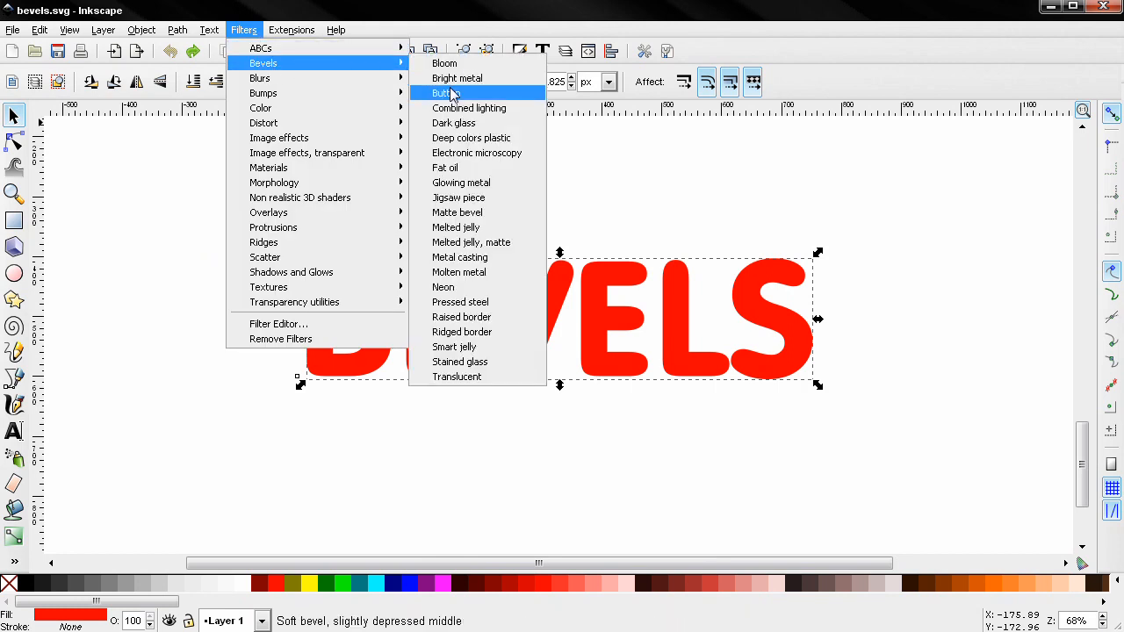
click(470, 213)
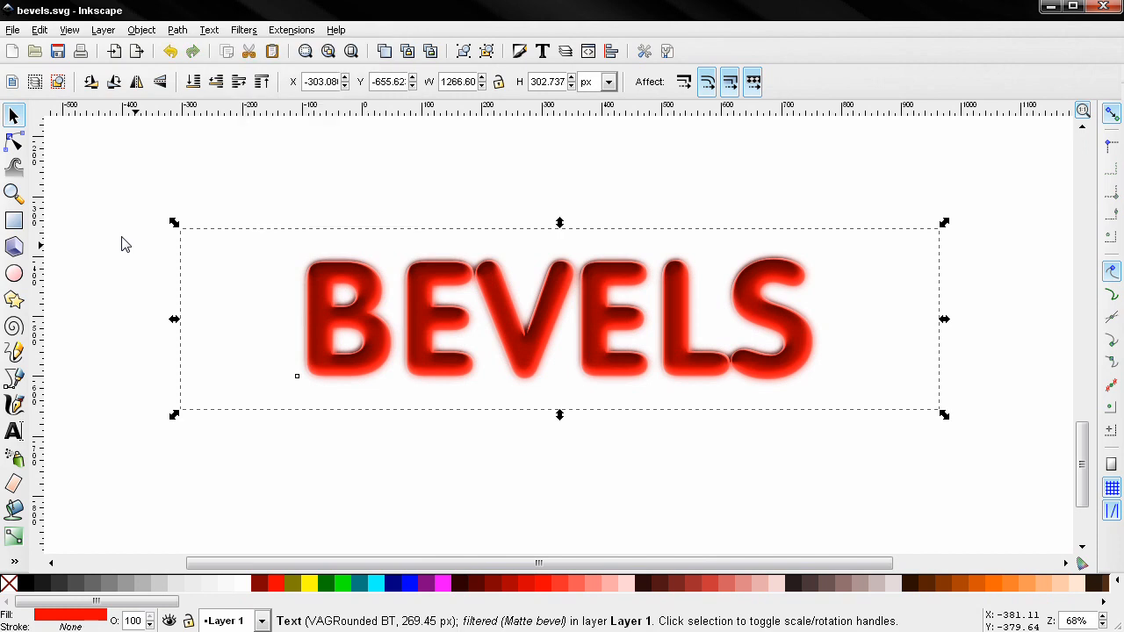
key(alt)
key(ctrl+z)
Step: Try the Melted jelly bevel filter on the BEVELS text and undo it
click(243, 30)
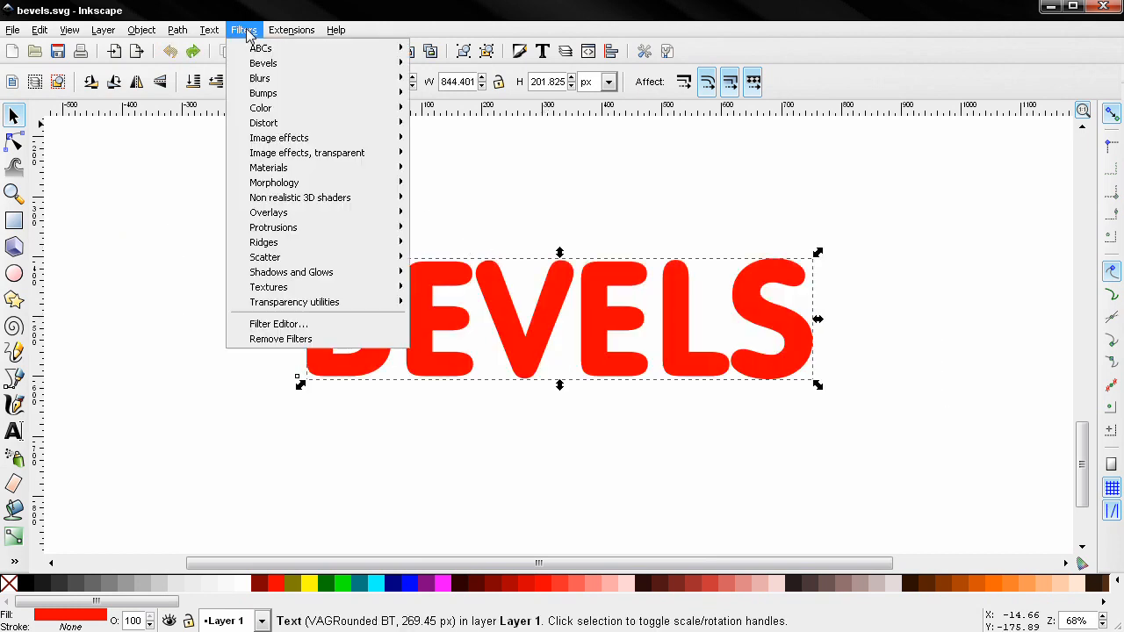
mouse_move(303, 67)
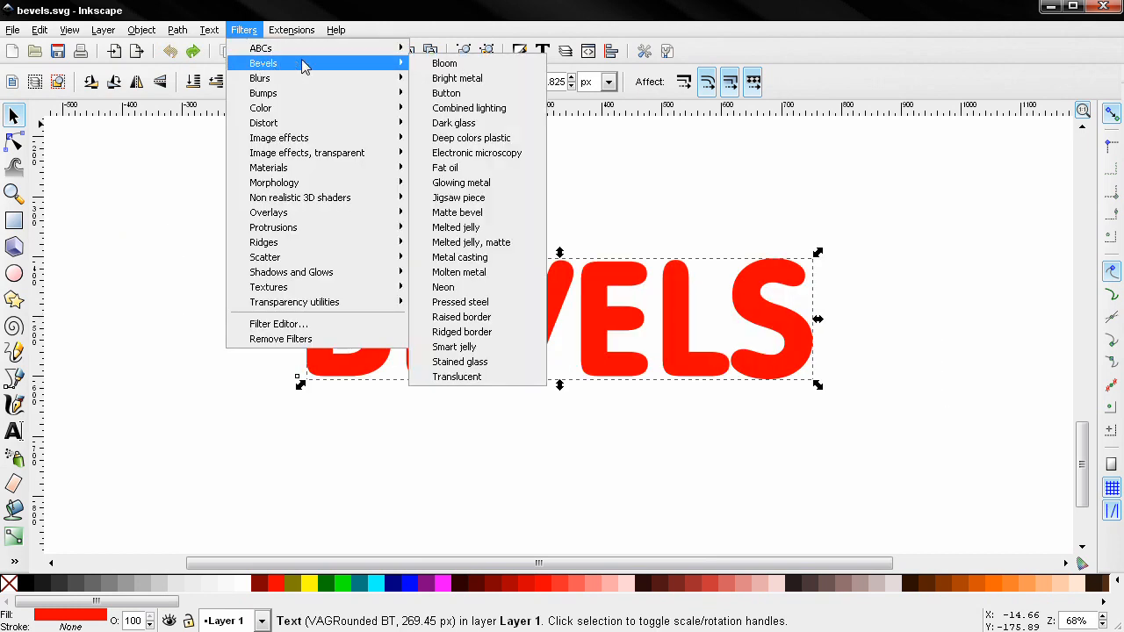
click(489, 234)
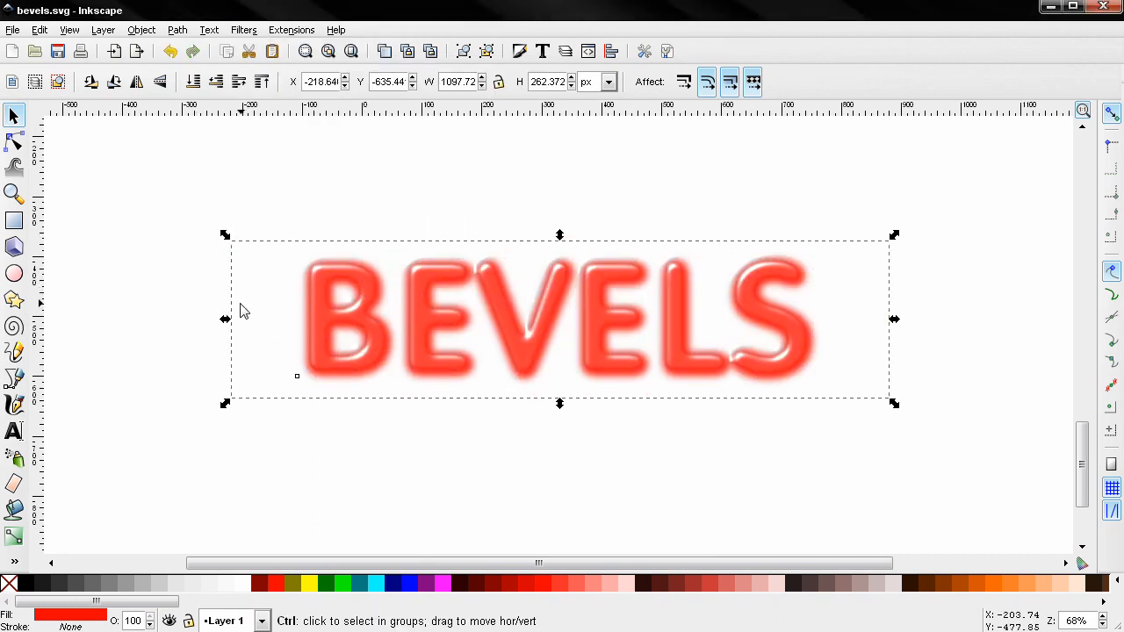
key(ctrl+z)
Step: Try the "Melted jelly, matte" bevel filter on the BEVELS text and undo it
click(241, 32)
mouse_move(283, 65)
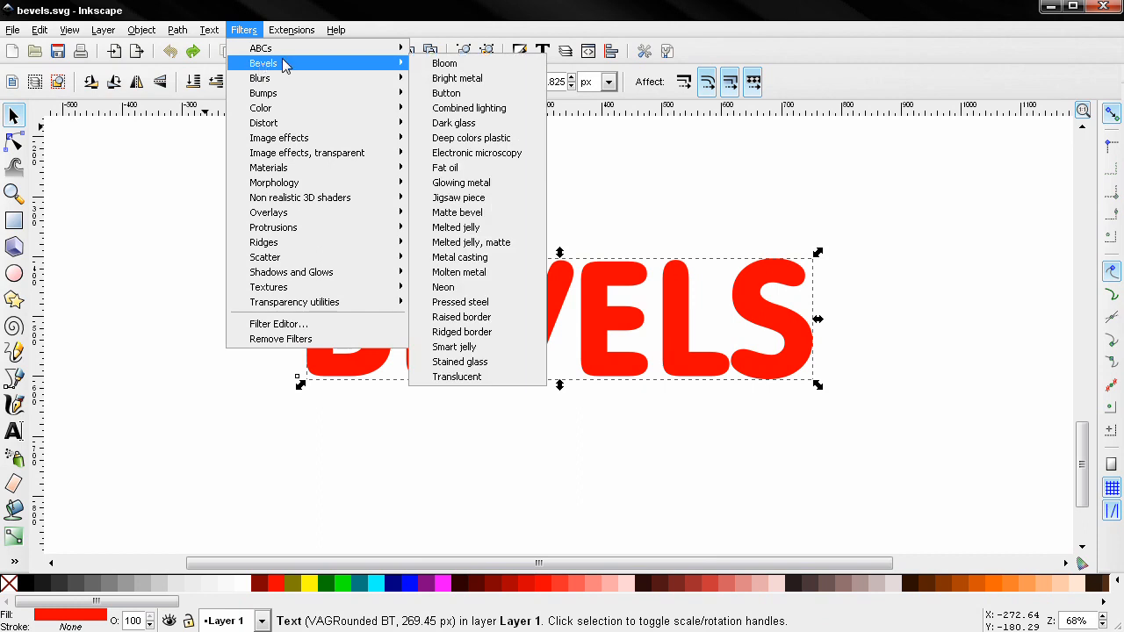
click(523, 251)
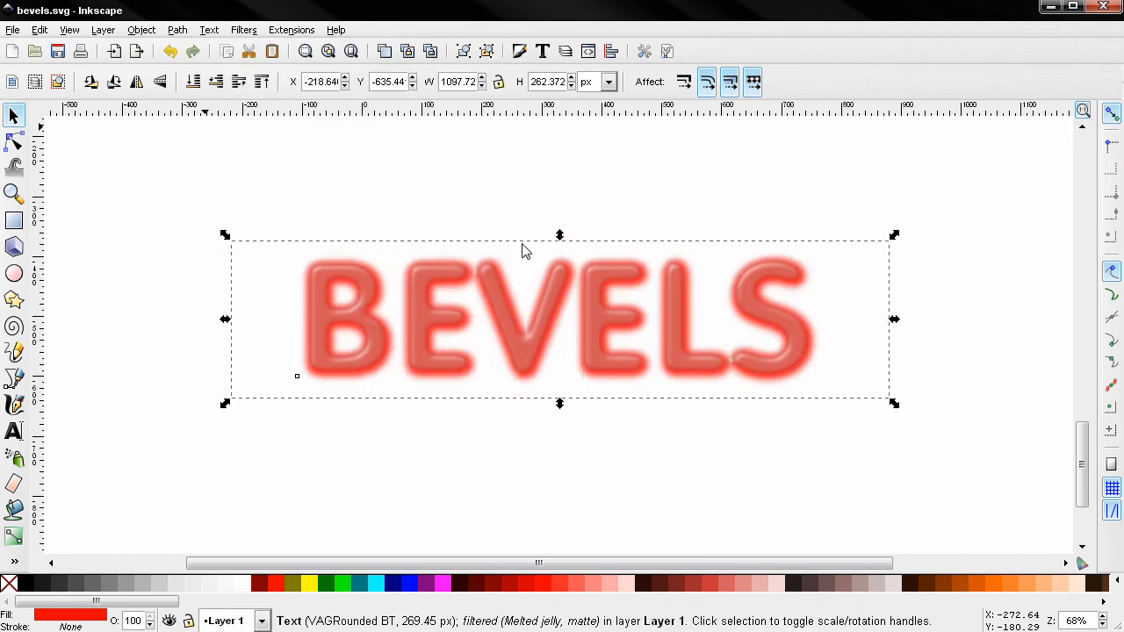
key(ctrl)
key(ctrl+z)
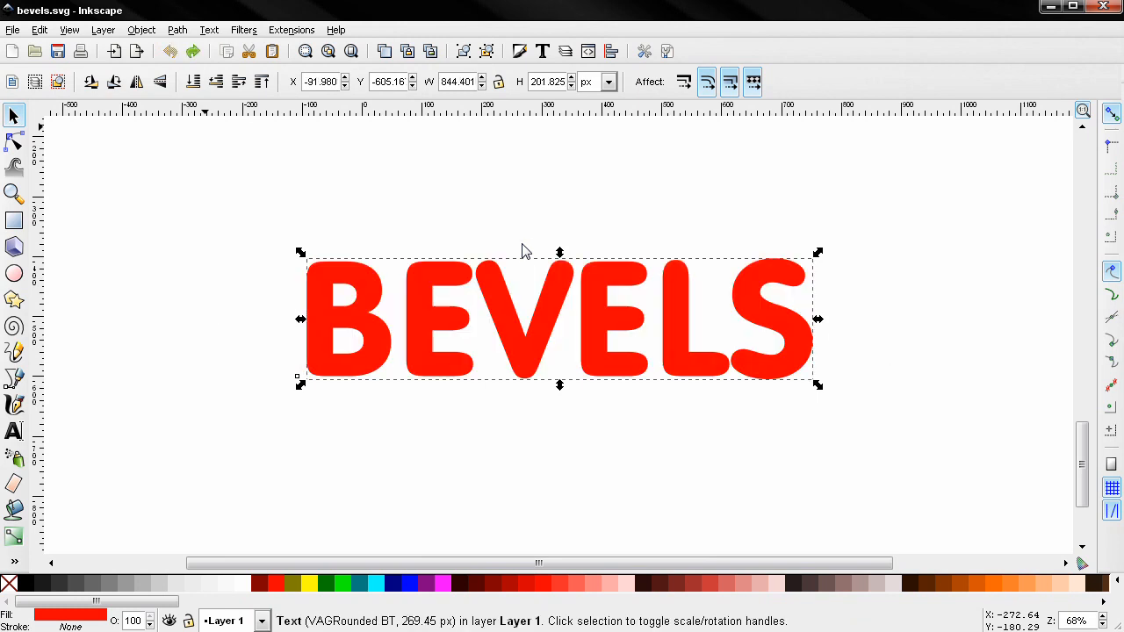
Step: Try the Metal casting bevel filter on the BEVELS text and undo it
click(247, 32)
mouse_move(316, 61)
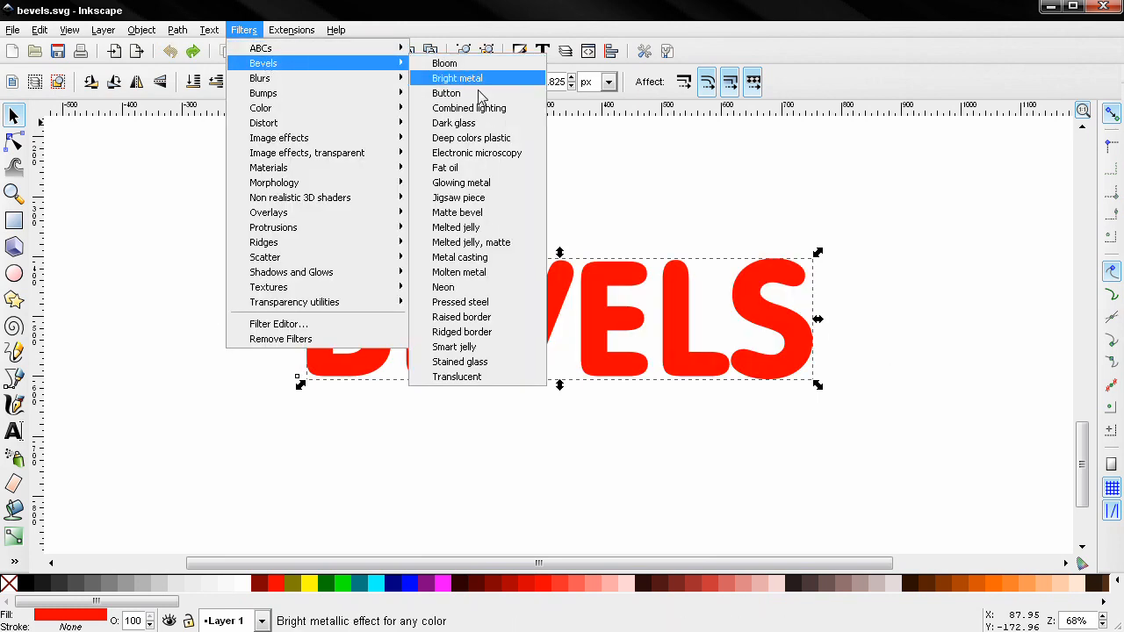
click(498, 264)
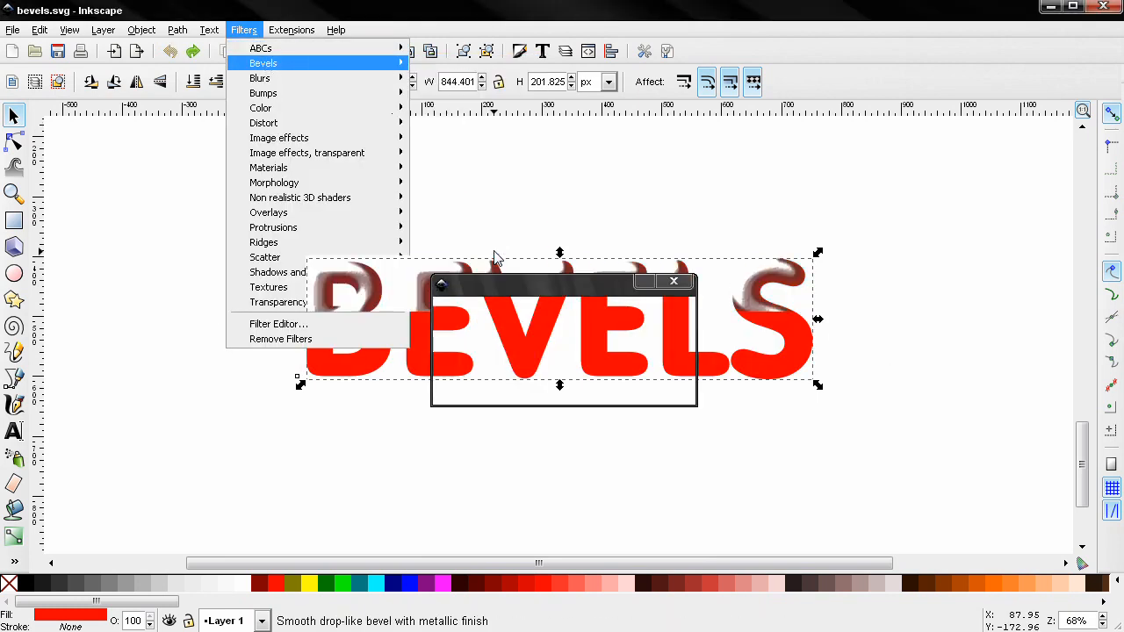
key(ctrl+z)
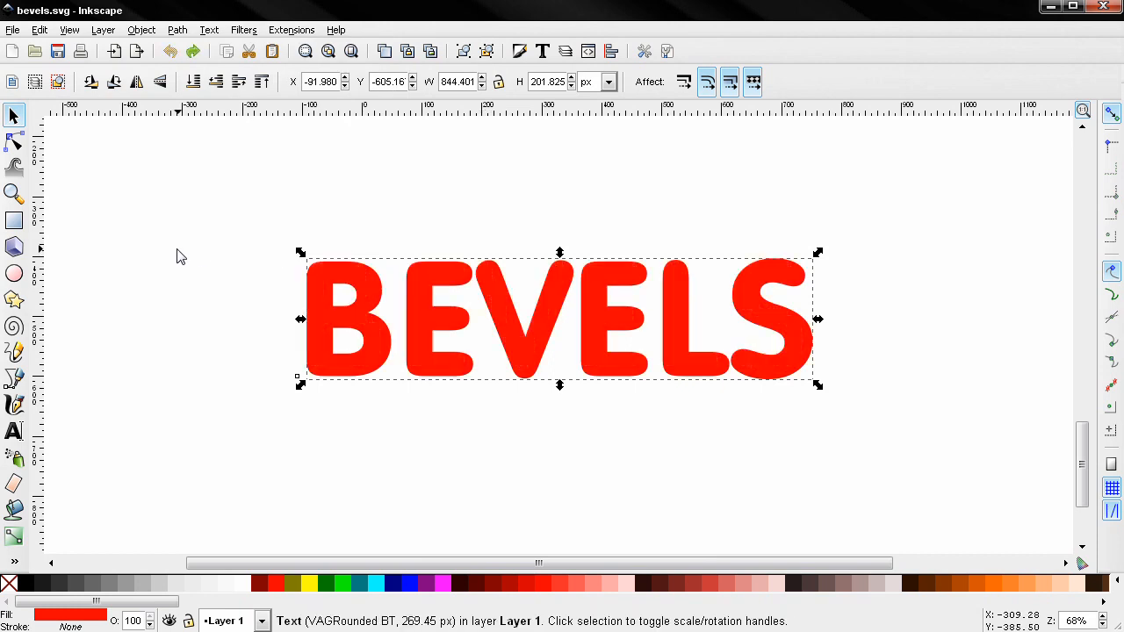
Step: Try the Molten metal bevel filter on the BEVELS text and undo it
click(245, 30)
mouse_move(263, 63)
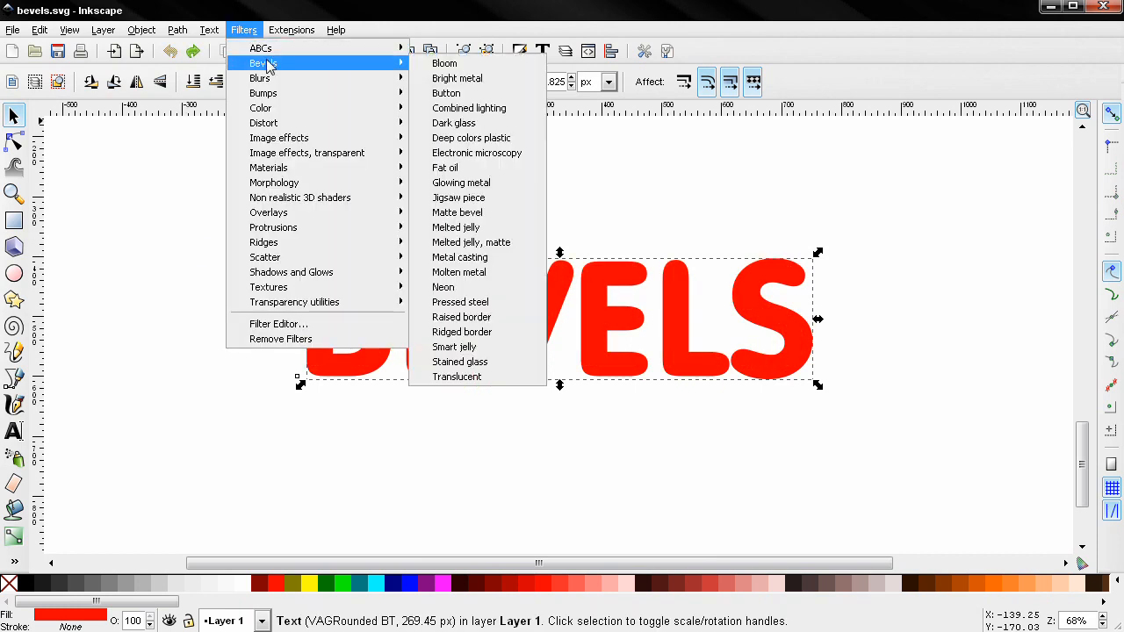
click(478, 272)
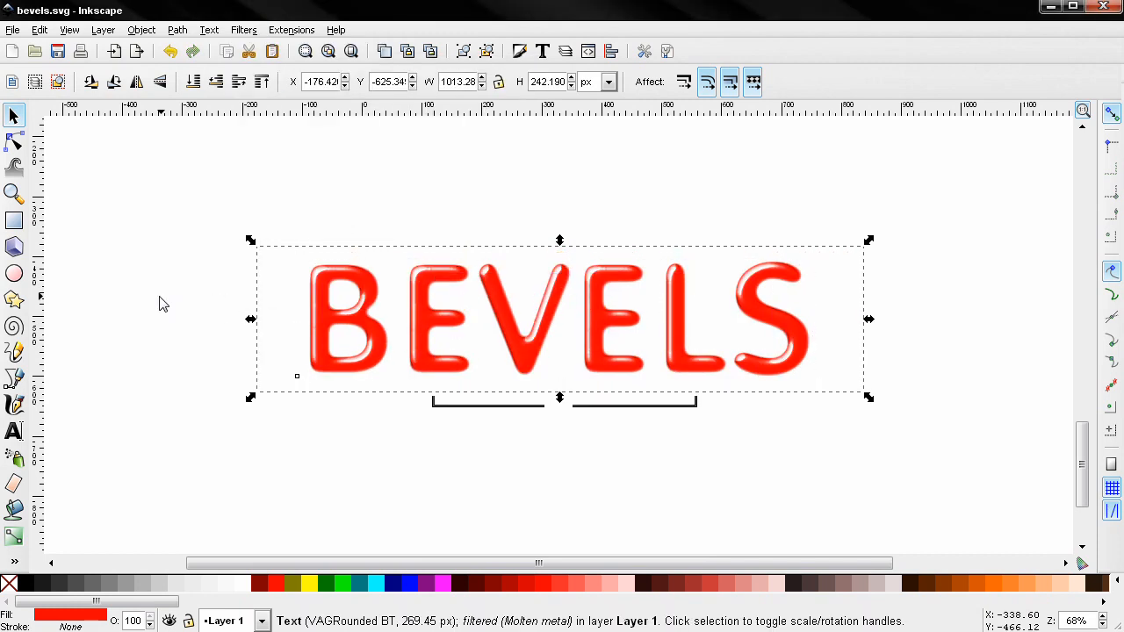
key(ctrl+z)
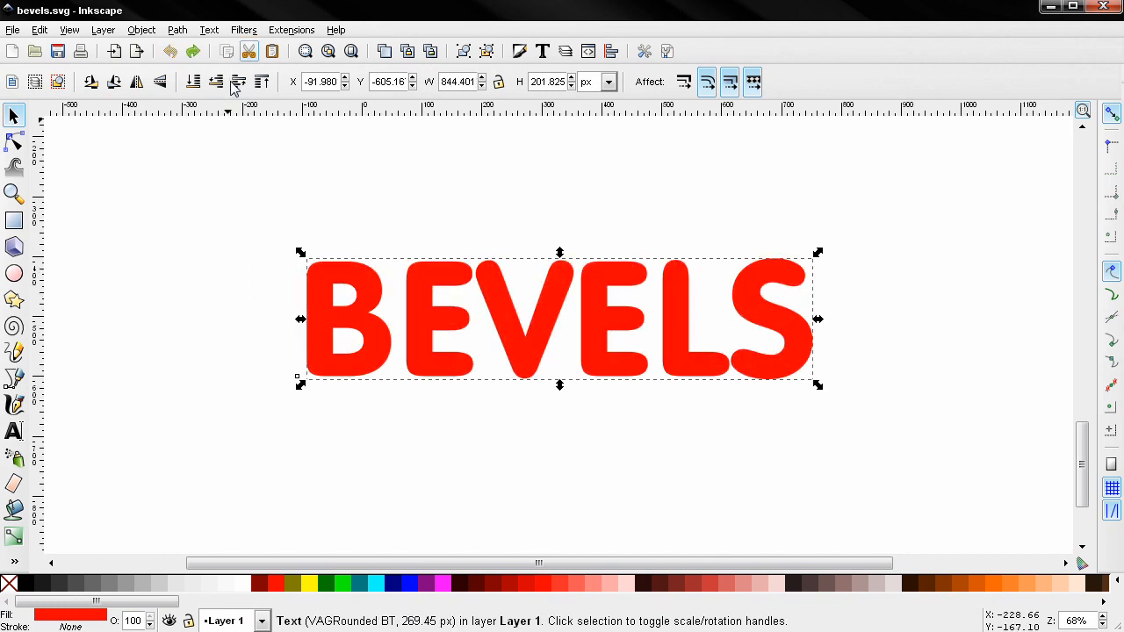
Step: Try the Neon bevel filter on the BEVELS text and undo it
click(244, 30)
mouse_move(288, 70)
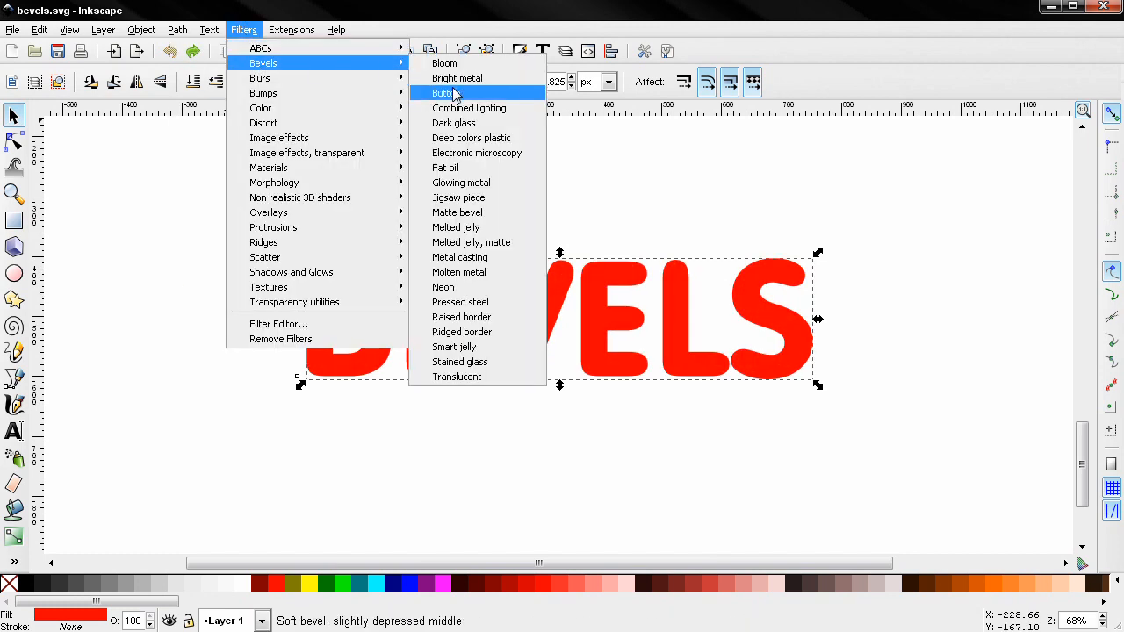
click(490, 290)
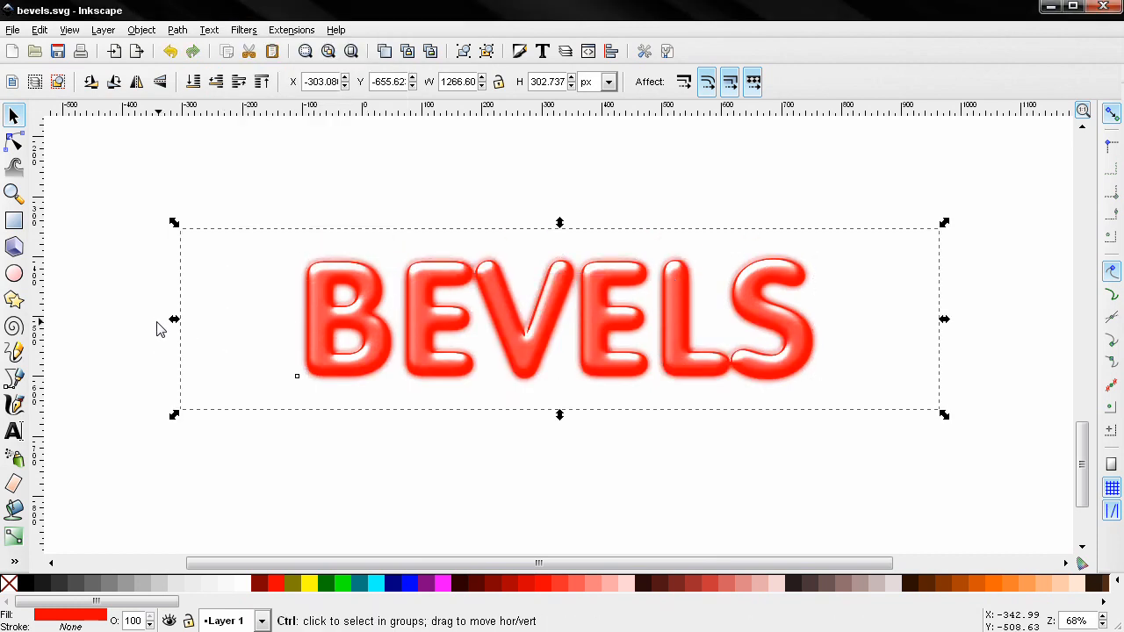
key(ctrl+z)
Step: Try the Pressed steel bevel filter on the BEVELS text and undo it
click(243, 30)
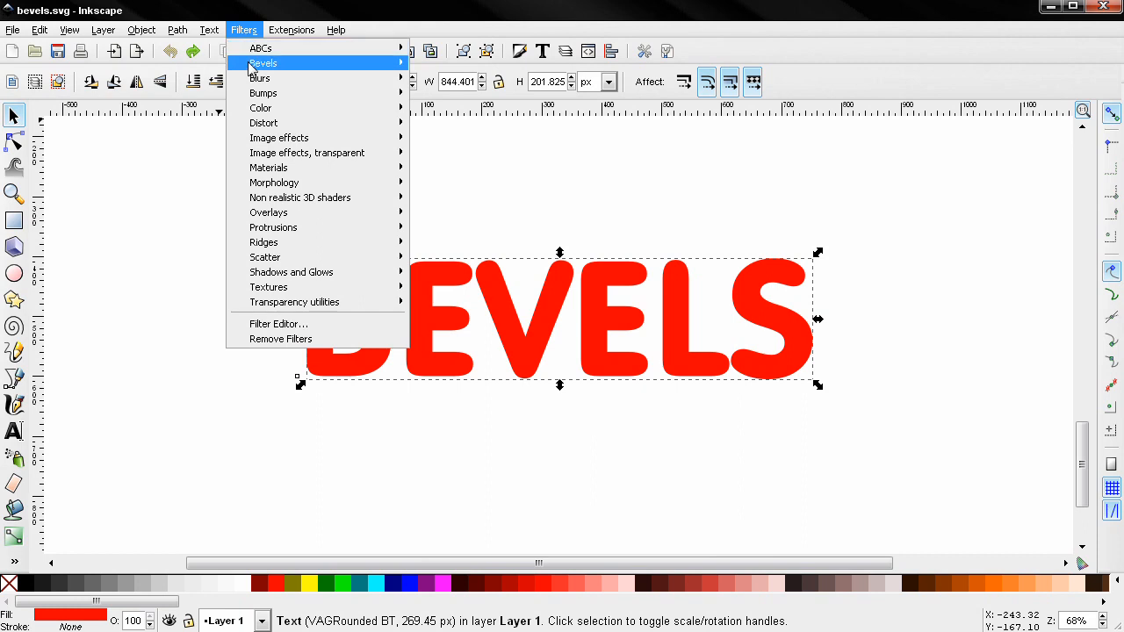
mouse_move(259, 64)
click(492, 306)
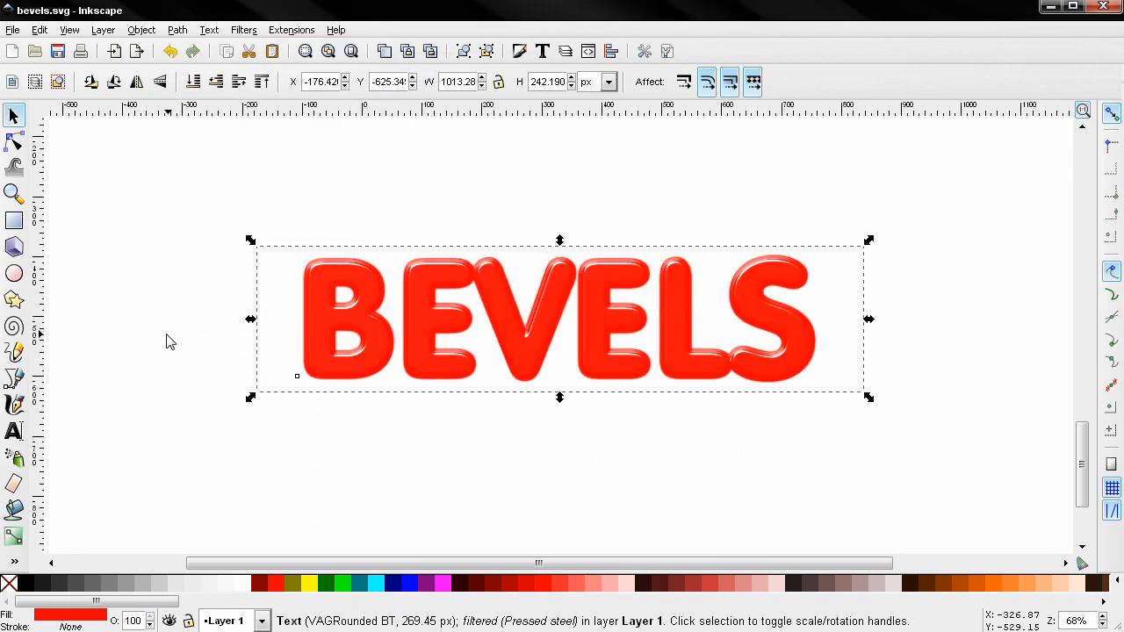
key(ctrl+z)
Step: Try the Raised border bevel filter on the BEVELS text and undo it
click(243, 30)
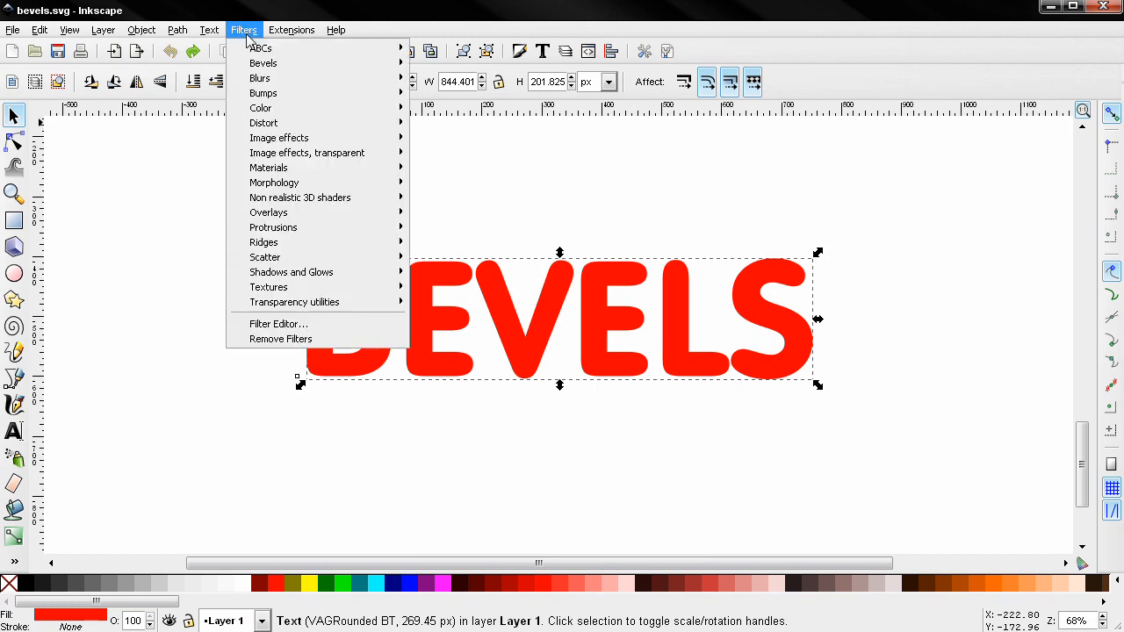
mouse_move(259, 63)
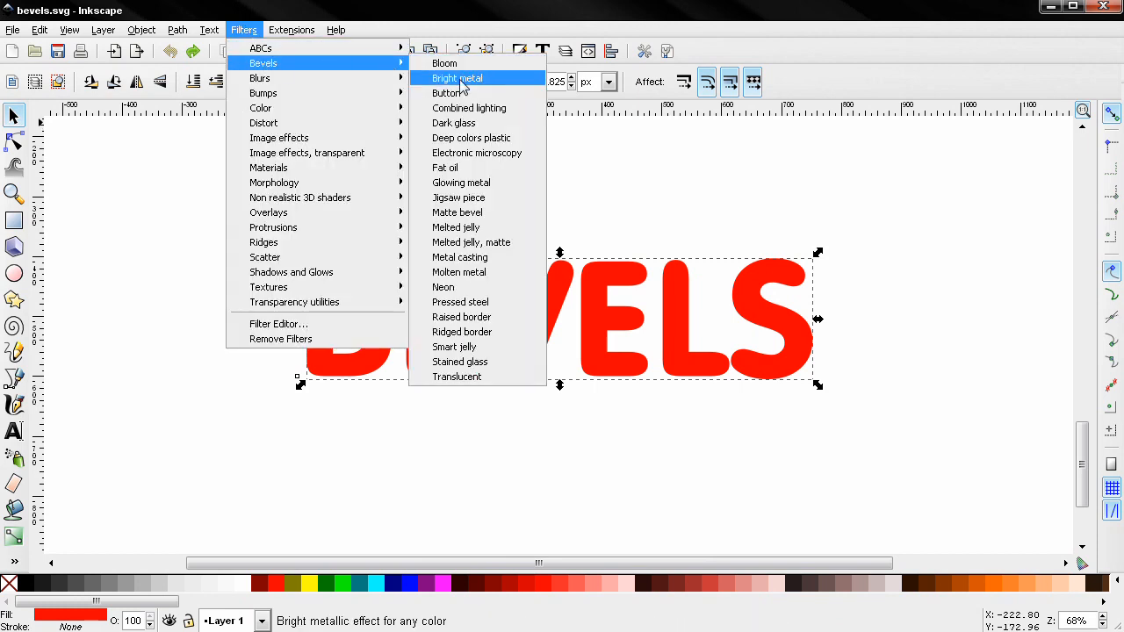
click(463, 317)
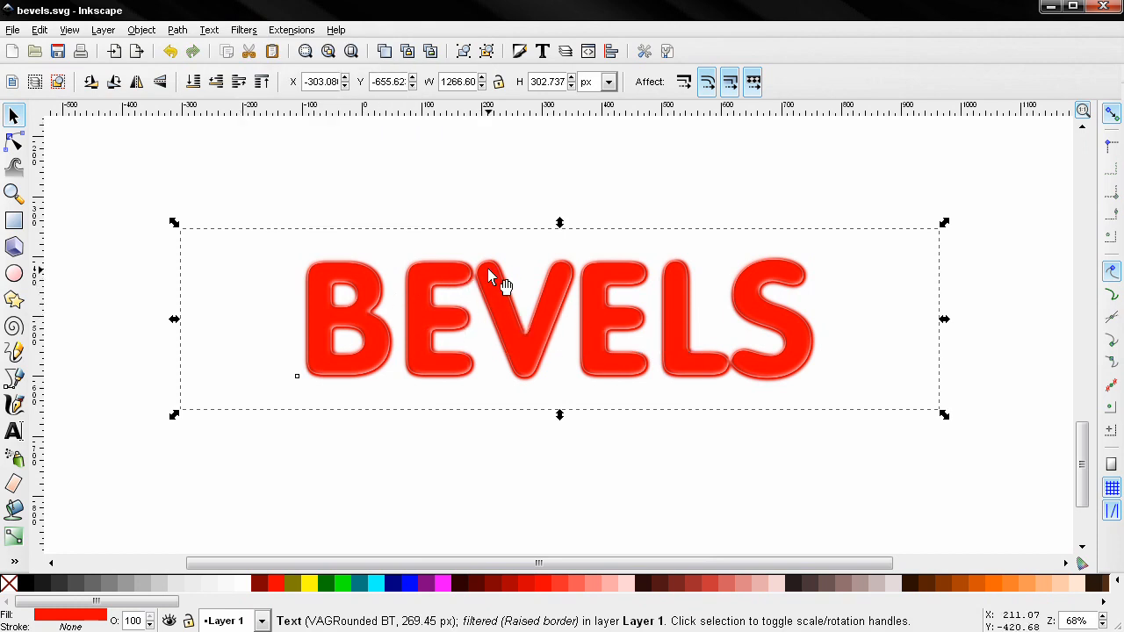
key(alt)
key(ctrl+z)
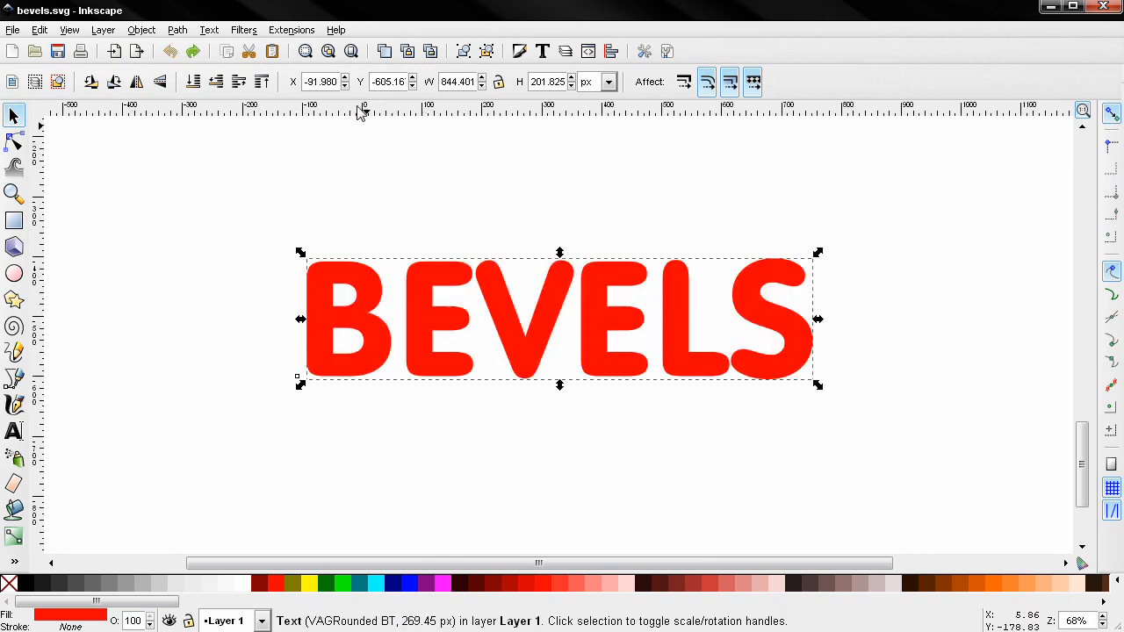
Step: Try the Ridged border bevel filter on the BEVELS text and undo it
click(244, 34)
mouse_move(293, 68)
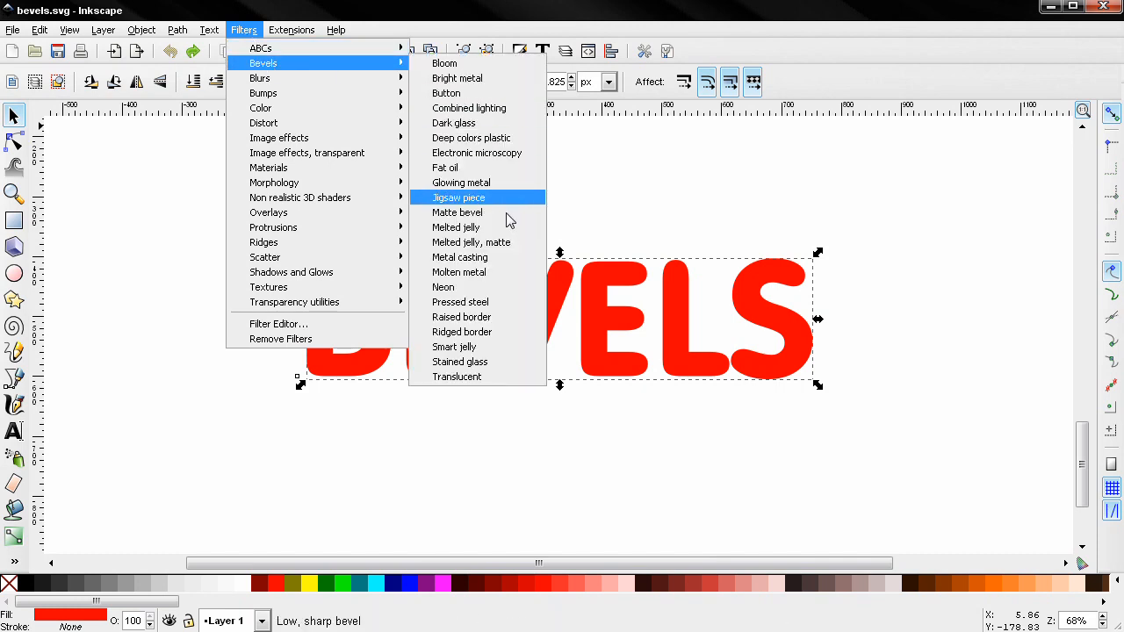
click(497, 338)
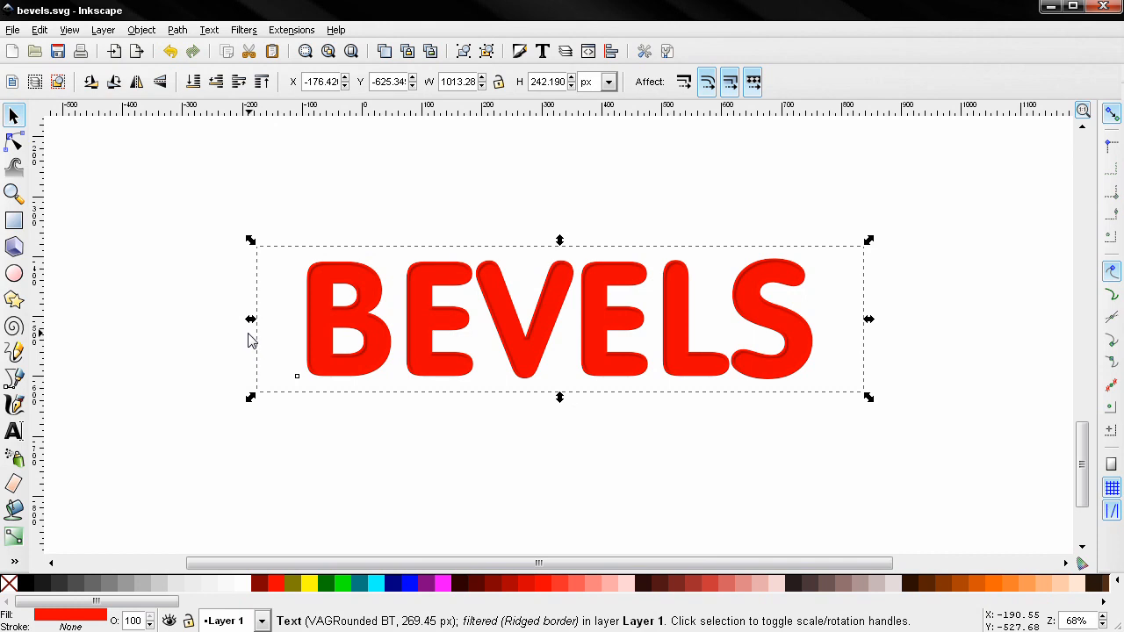
key(ctrl+z)
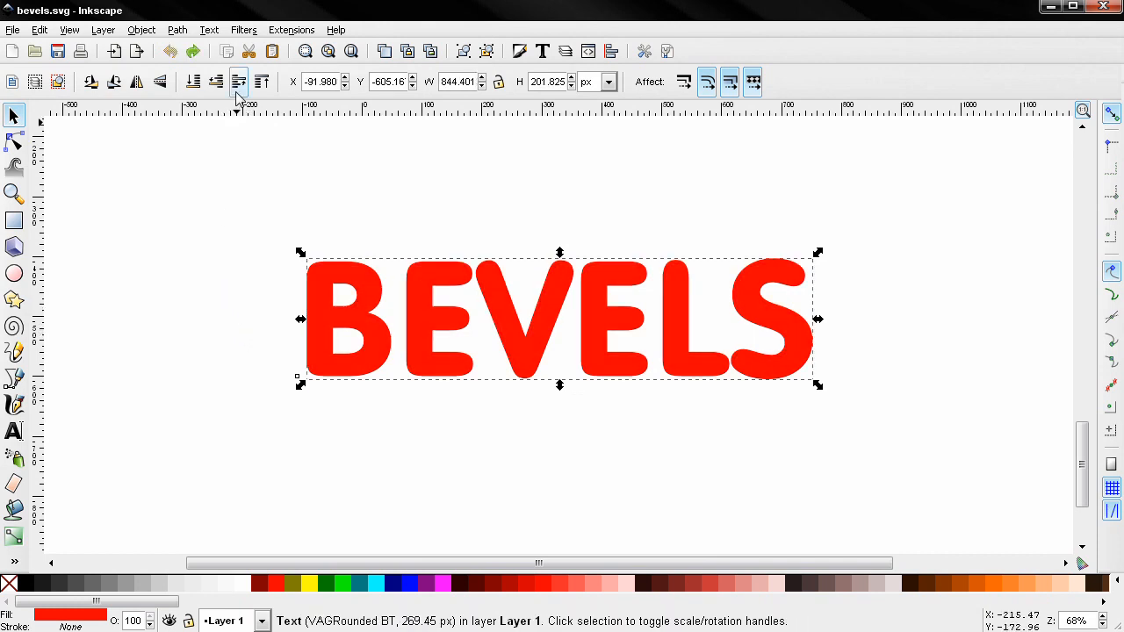
Step: Try the Smart jelly bevel filter on the BEVELS text and undo it
click(244, 30)
mouse_move(256, 58)
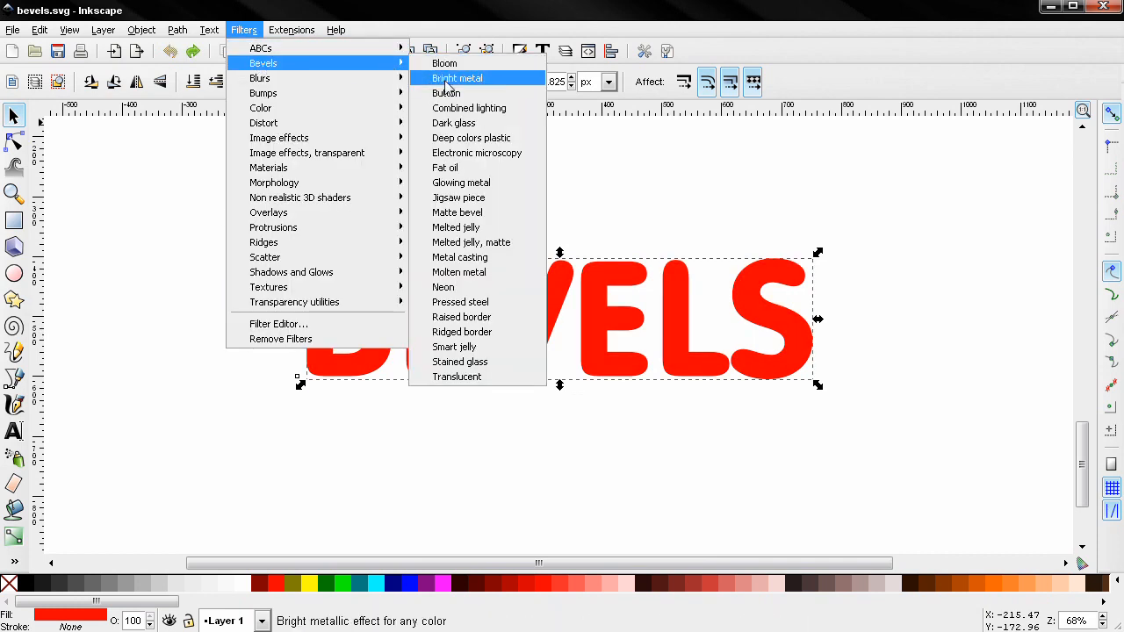
click(474, 350)
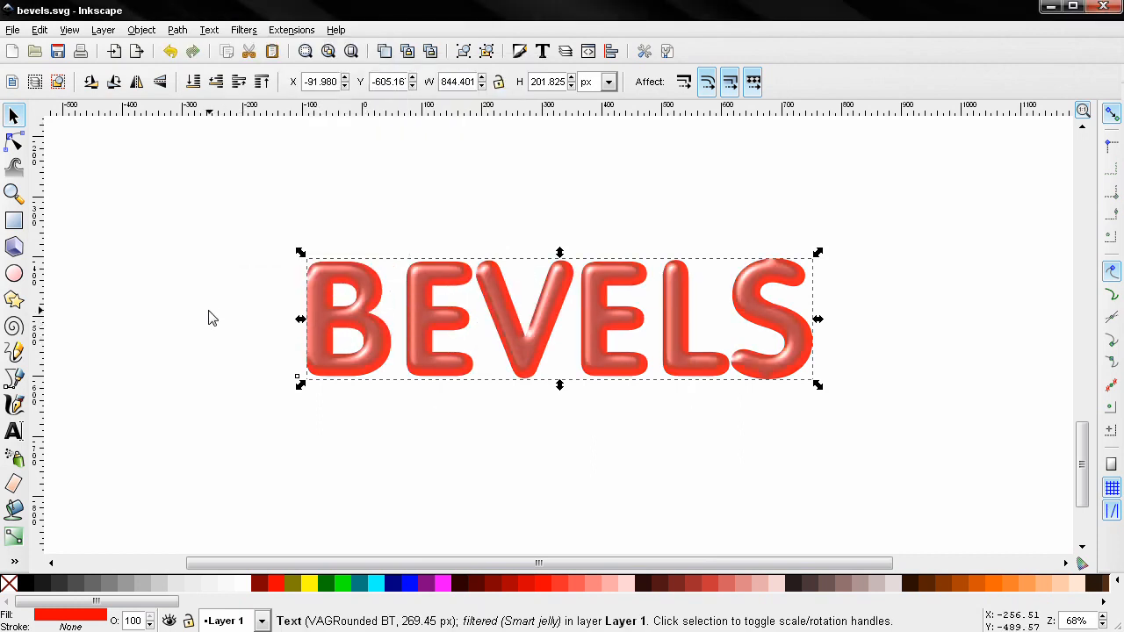
key(ctrl+z)
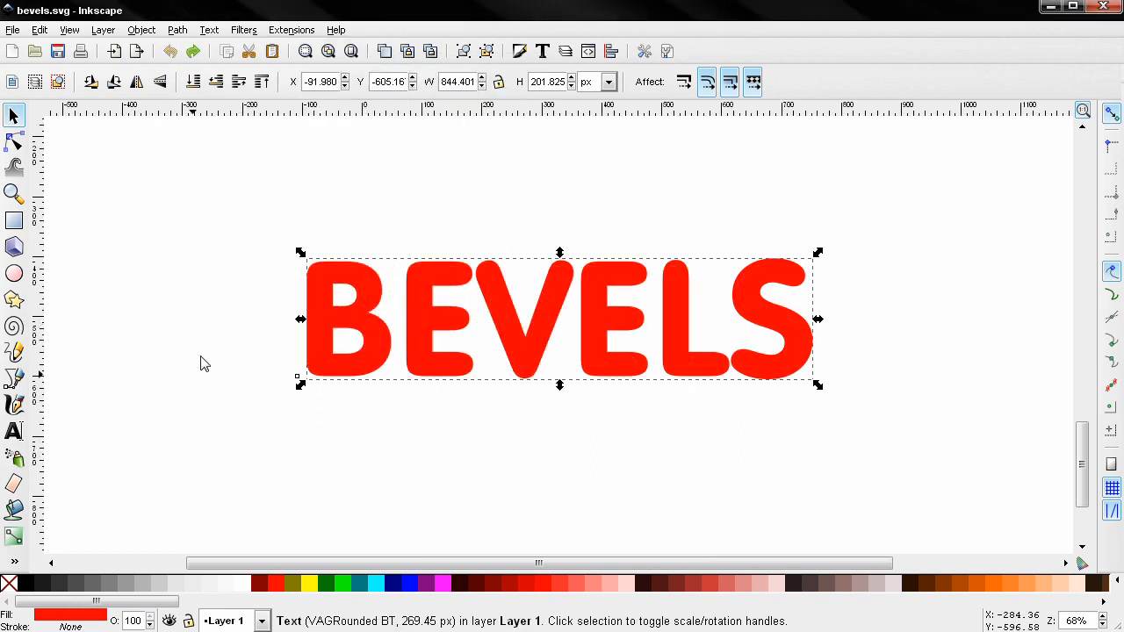
Step: Apply the Stained glass bevel filter to the BEVELS text, try a black fill on it and undo the fill change
click(255, 31)
mouse_move(293, 65)
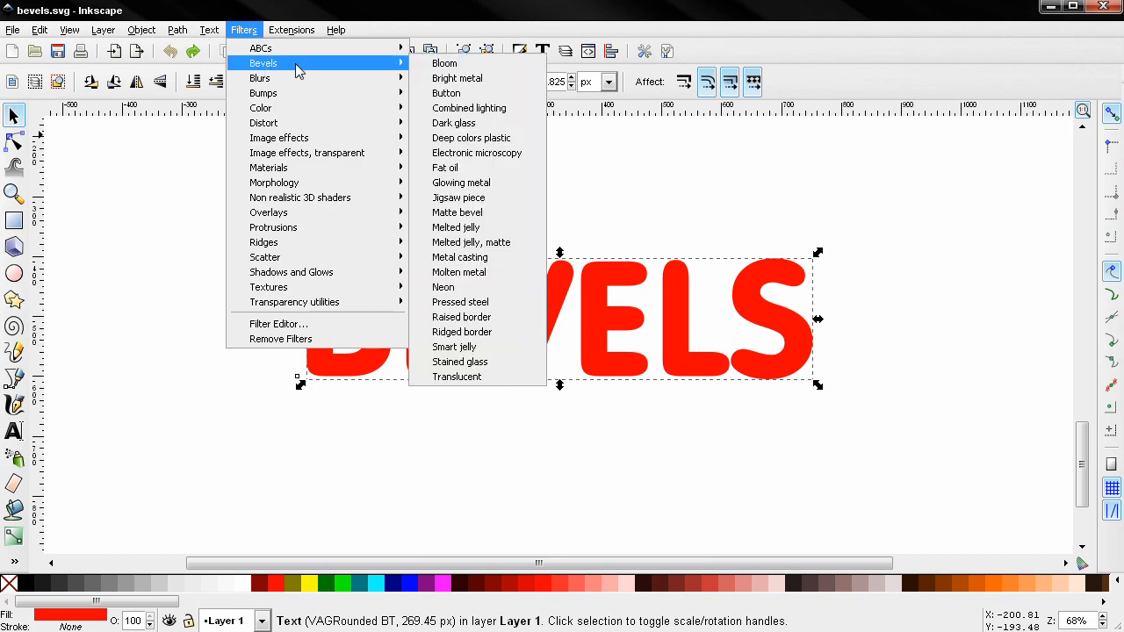
click(464, 365)
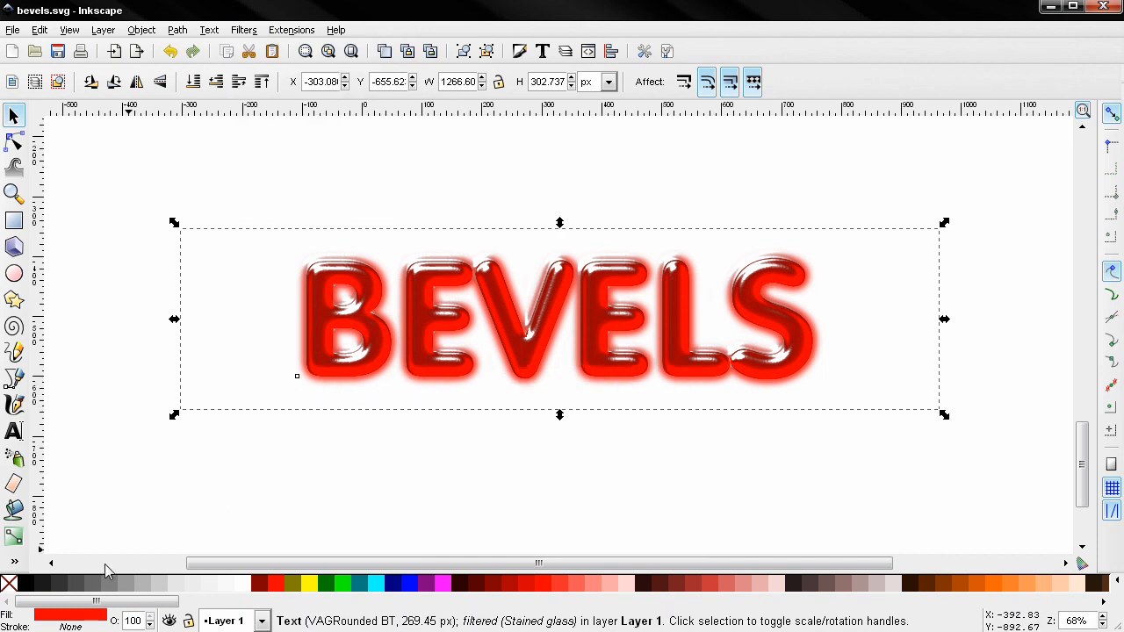
click(26, 584)
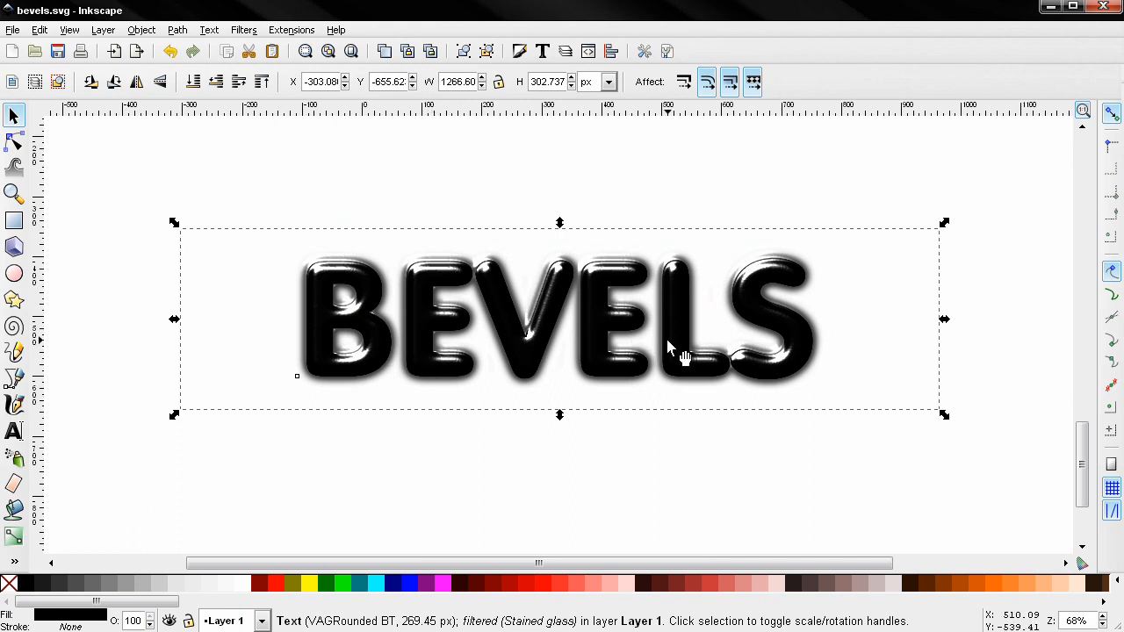
key(ctrl+z)
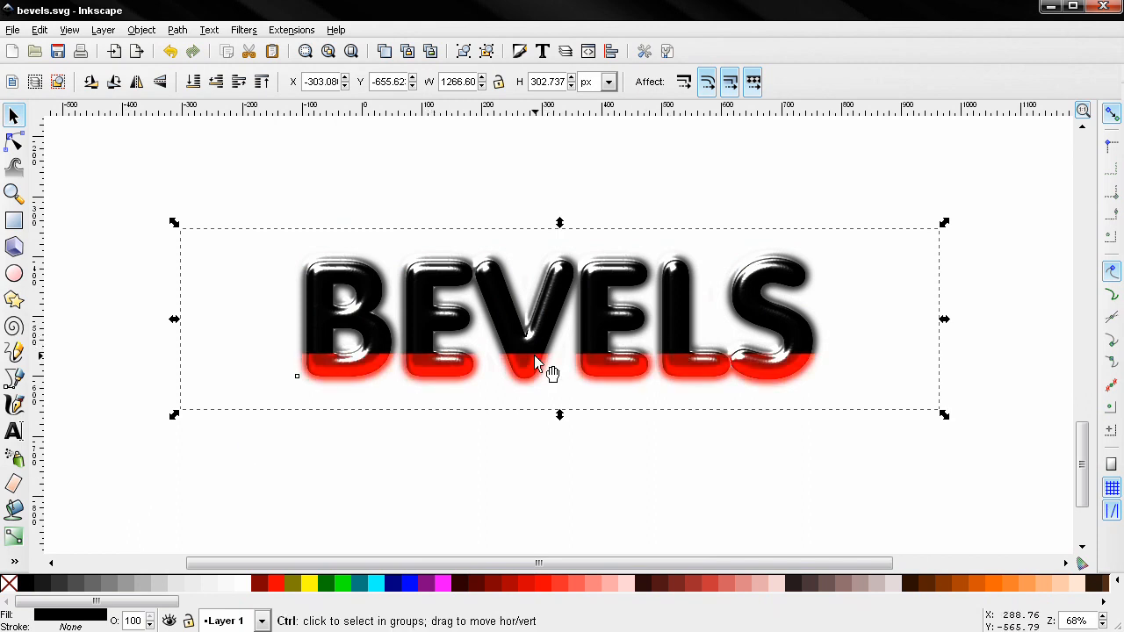
Step: Undo the Stained glass filter, try the Translucent bevel filter on the BEVELS text and undo it as well
key(ctrl+z)
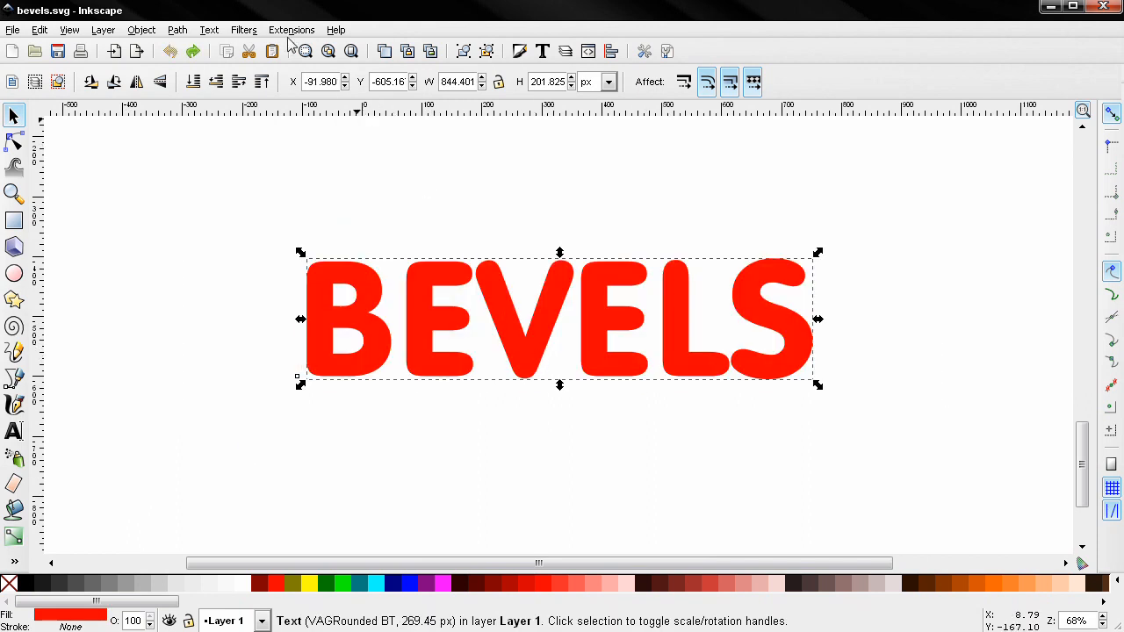
click(245, 30)
mouse_move(334, 65)
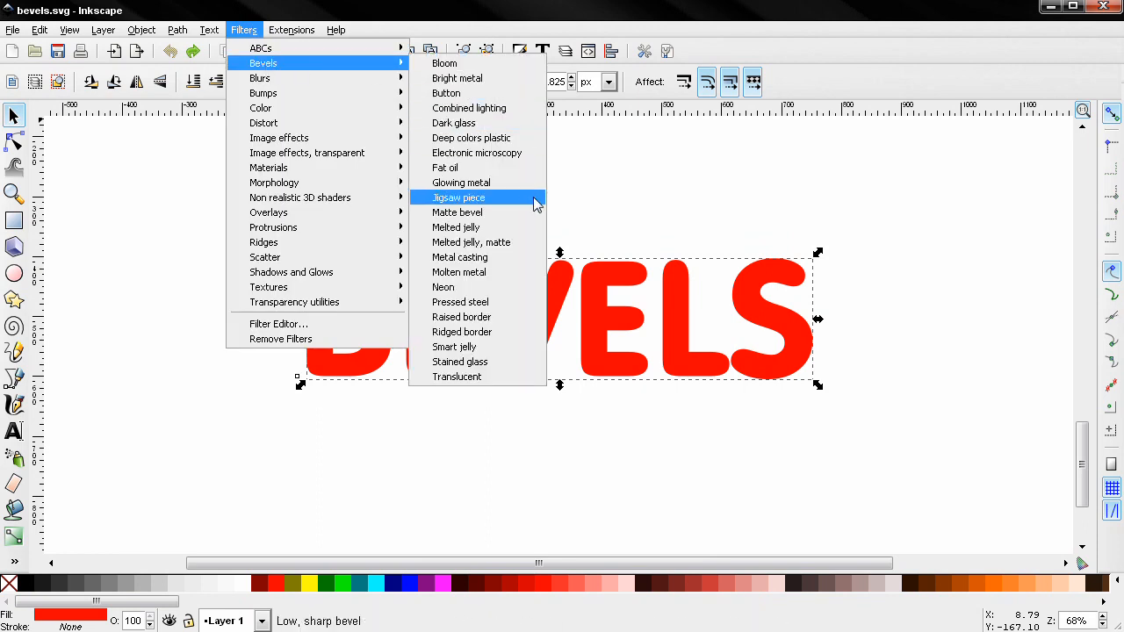
click(510, 381)
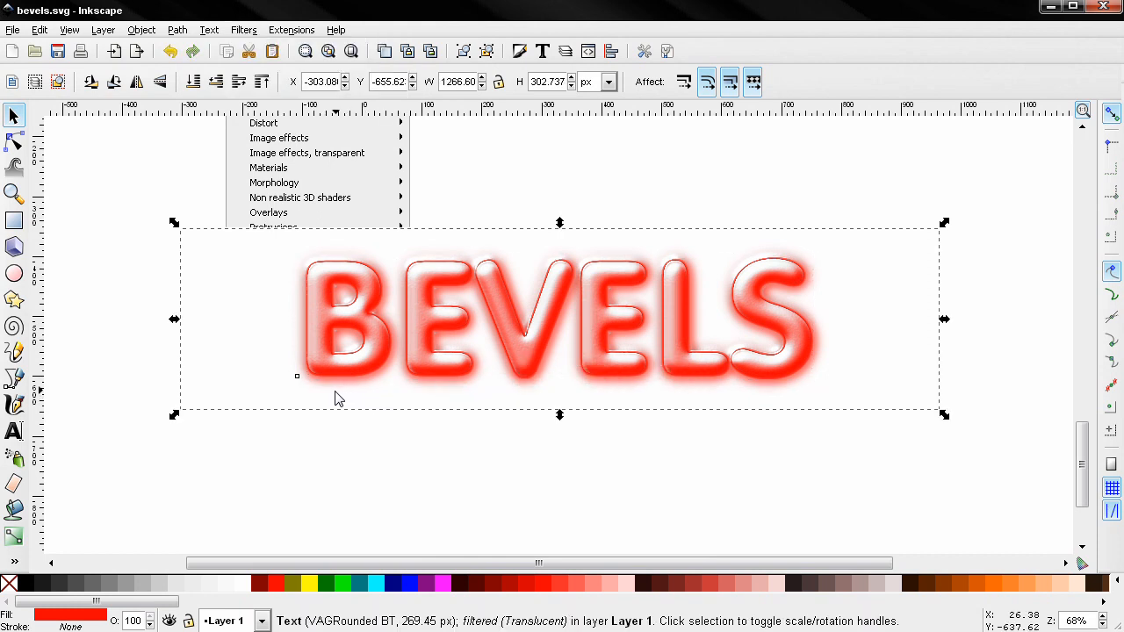
key(alt)
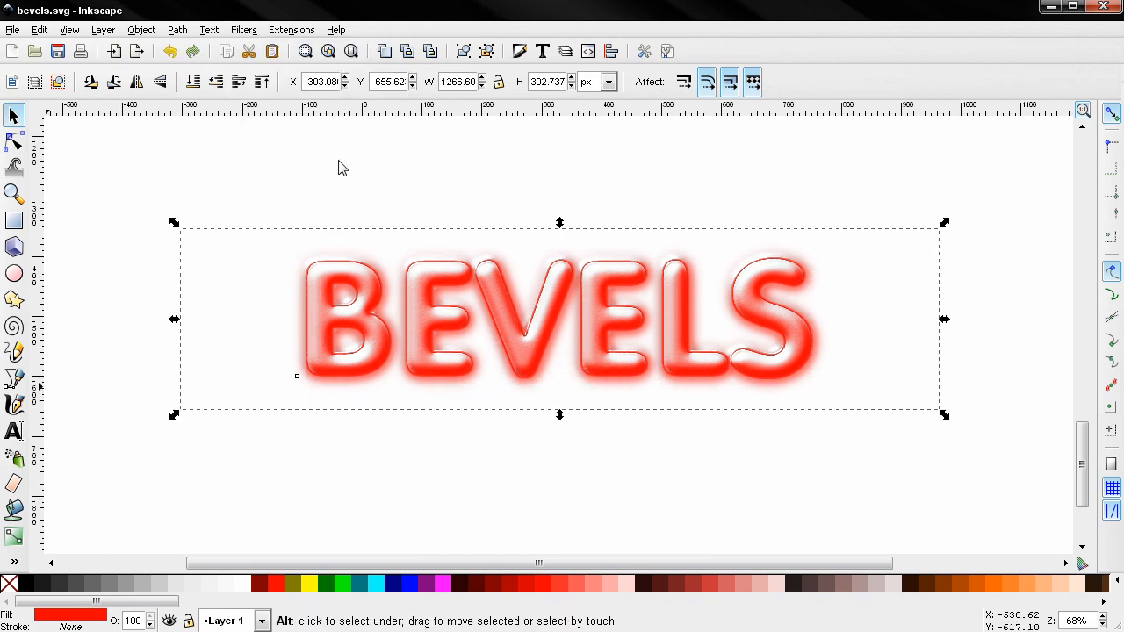
key(ctrl+z)
Step: Open the list of Bevels filters for the BEVELS text
click(243, 30)
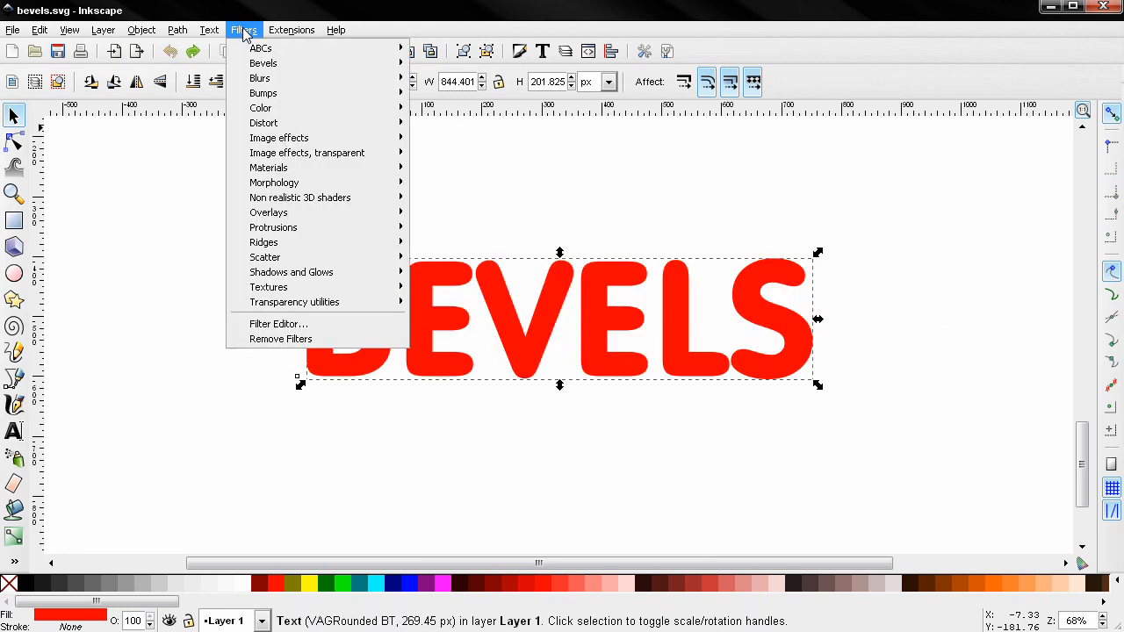
mouse_move(298, 66)
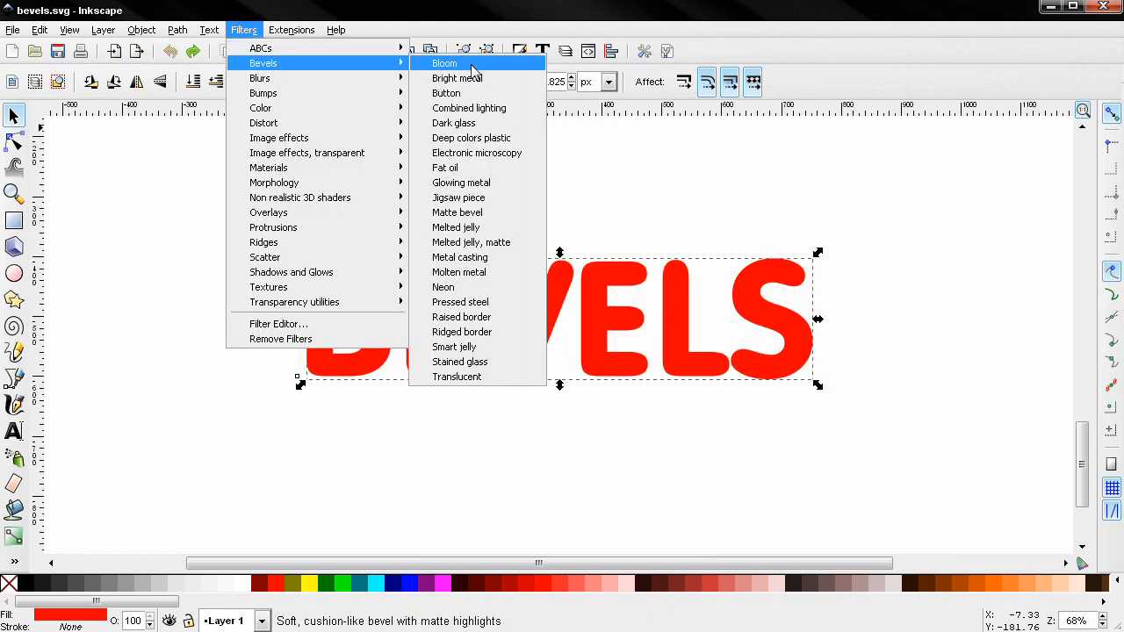